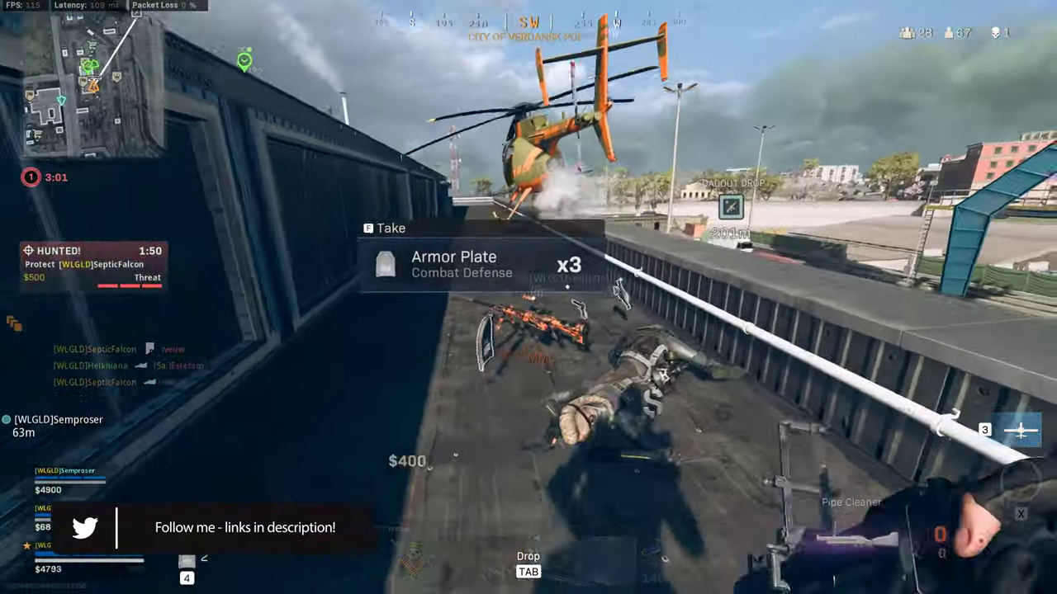
{"action": "key", "text": "f"}
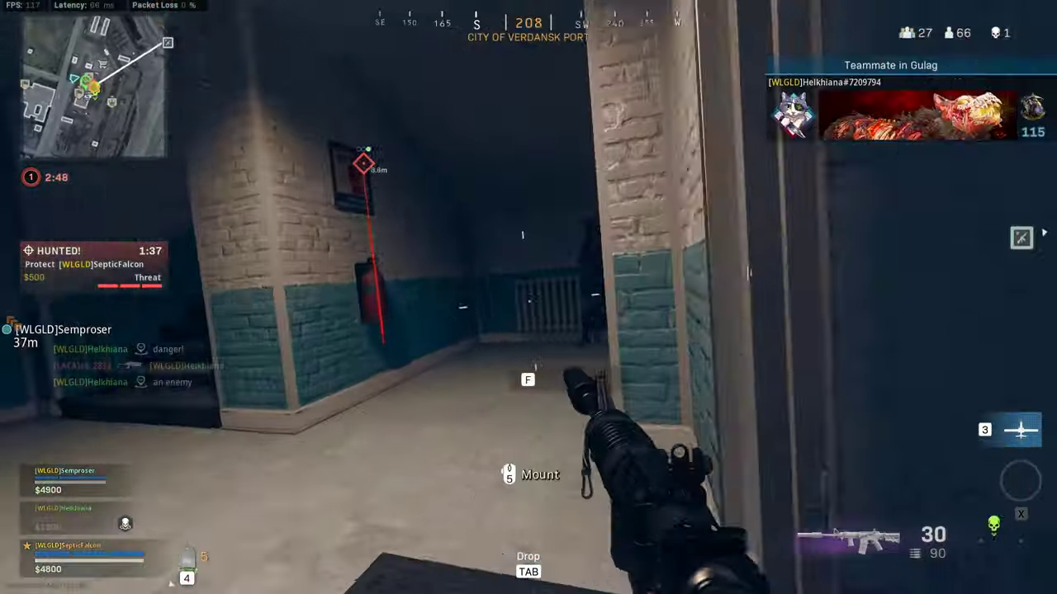
{"action": "right_click", "coordinate": [529, 297]}
{"action": "left_click", "coordinate": [528, 297]}
{"action": "left_click", "coordinate": [529, 297]}
{"action": "left_click", "coordinate": [528, 298]}
{"action": "left_click", "coordinate": [528, 298]}
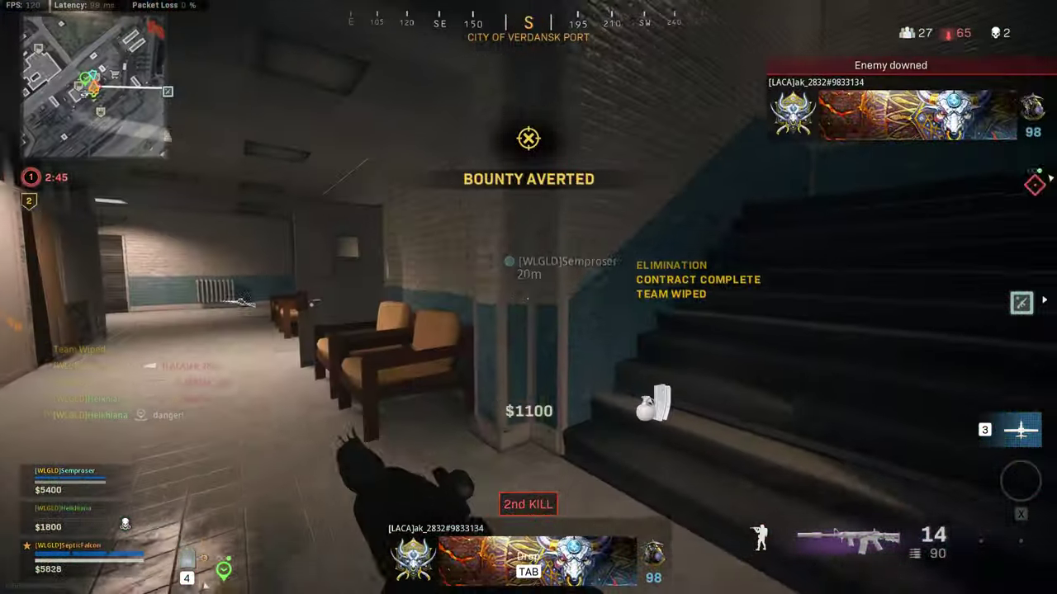
{"action": "key", "text": "w"}
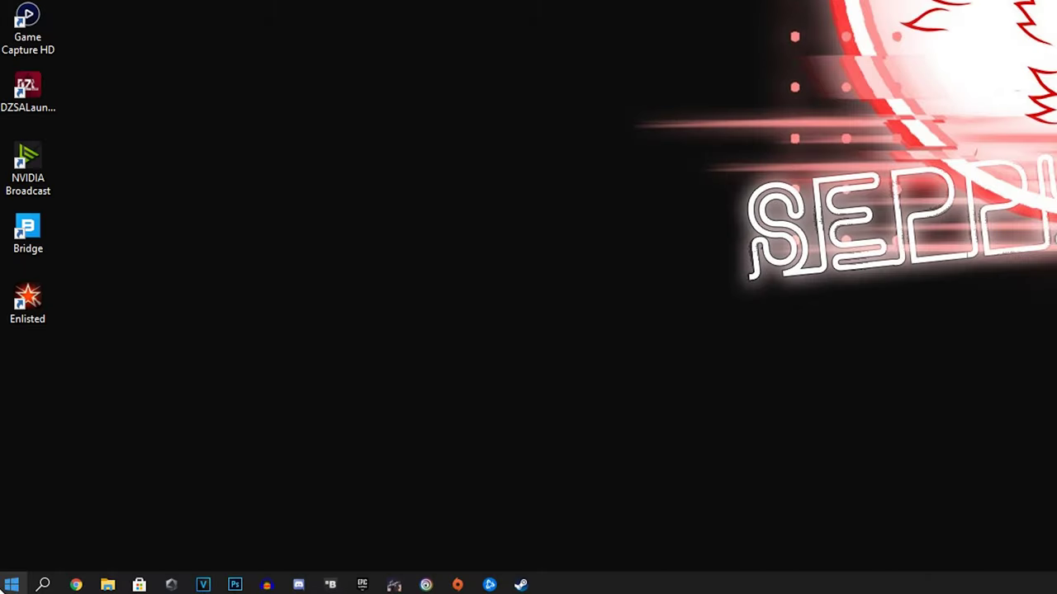
Check which power plan is selected in the additional power settings of Power & sleep, and close the settings windows.
{"action": "key", "text": "super"}
{"action": "type", "text": "power an"}
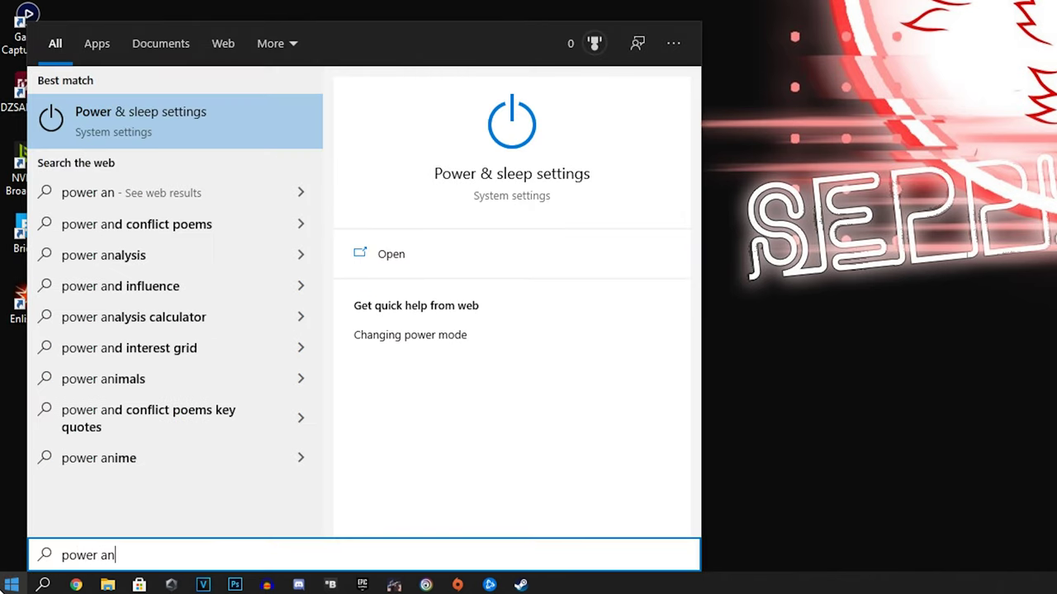
{"action": "left_click", "coordinate": [189, 145]}
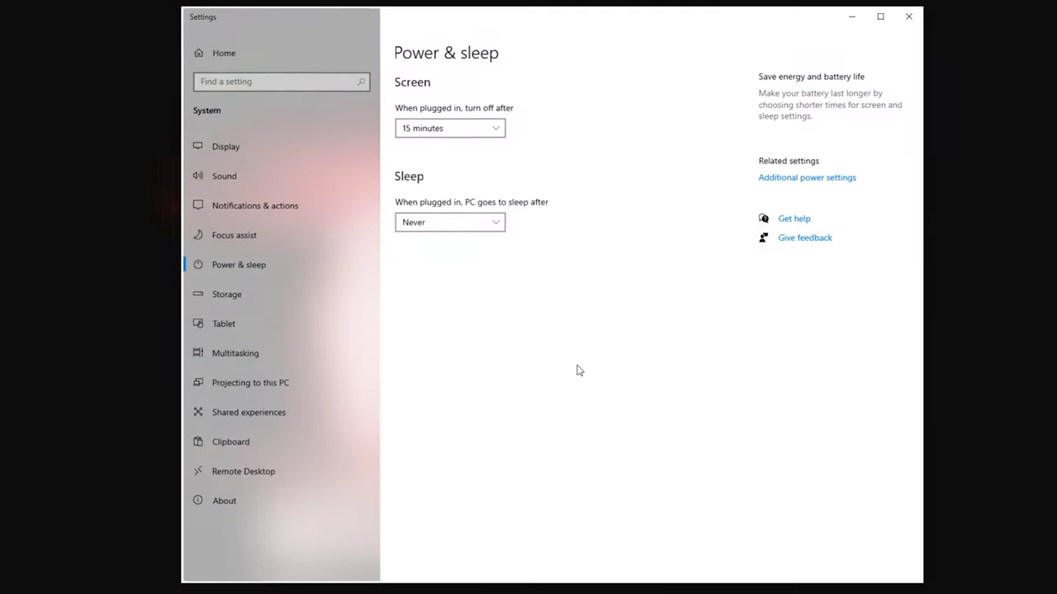
{"action": "left_click", "coordinate": [800, 177]}
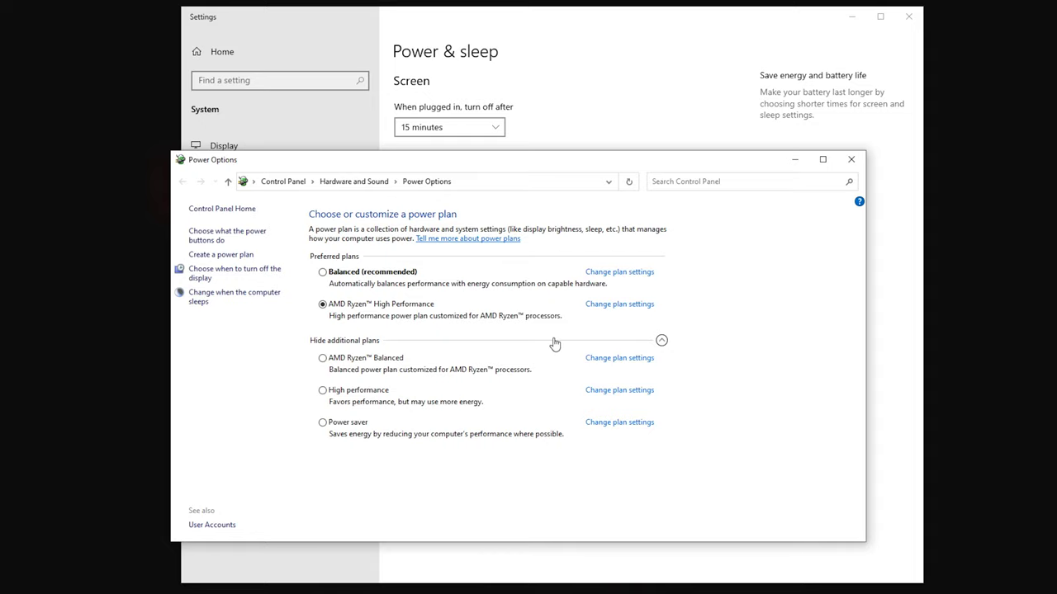
{"action": "left_click", "coordinate": [853, 160]}
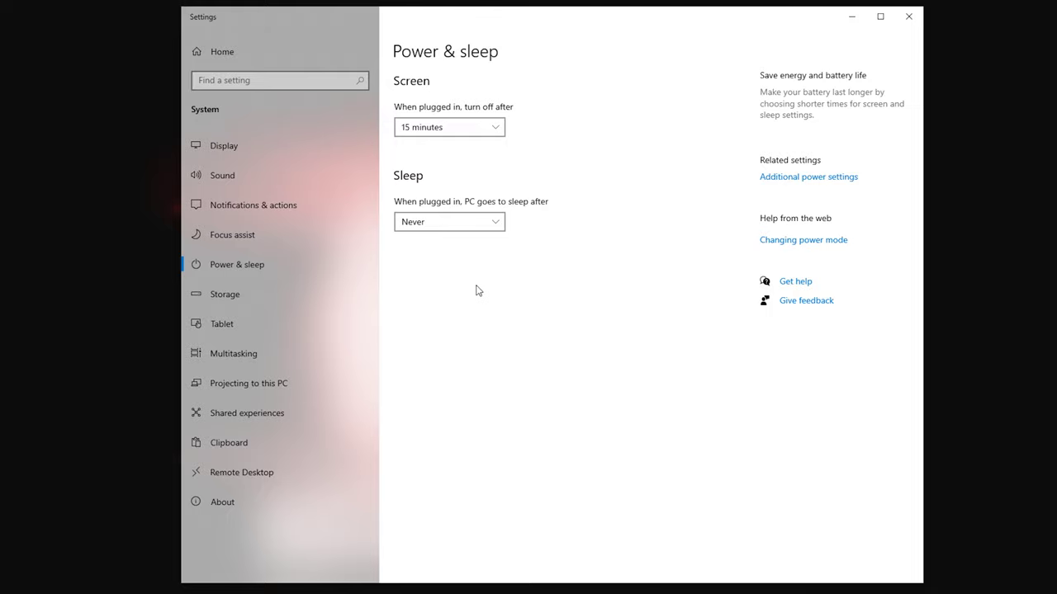
{"action": "left_click", "coordinate": [910, 16]}
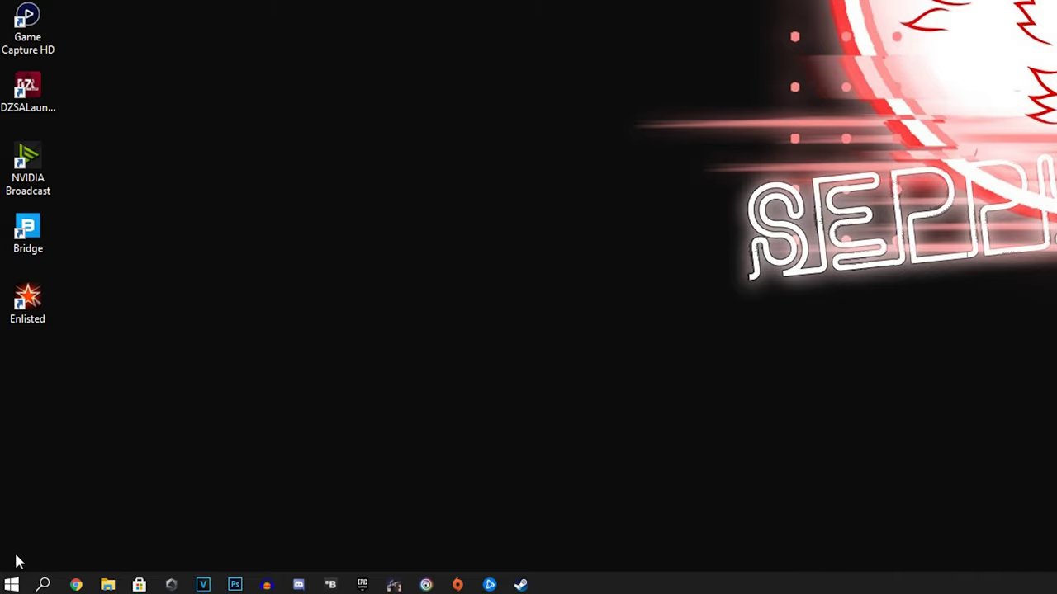
Find the Game Mode settings, check whether Game Mode is on, and open the related graphics settings.
{"action": "left_click", "coordinate": [8, 586]}
{"action": "type", "text": "gam"}
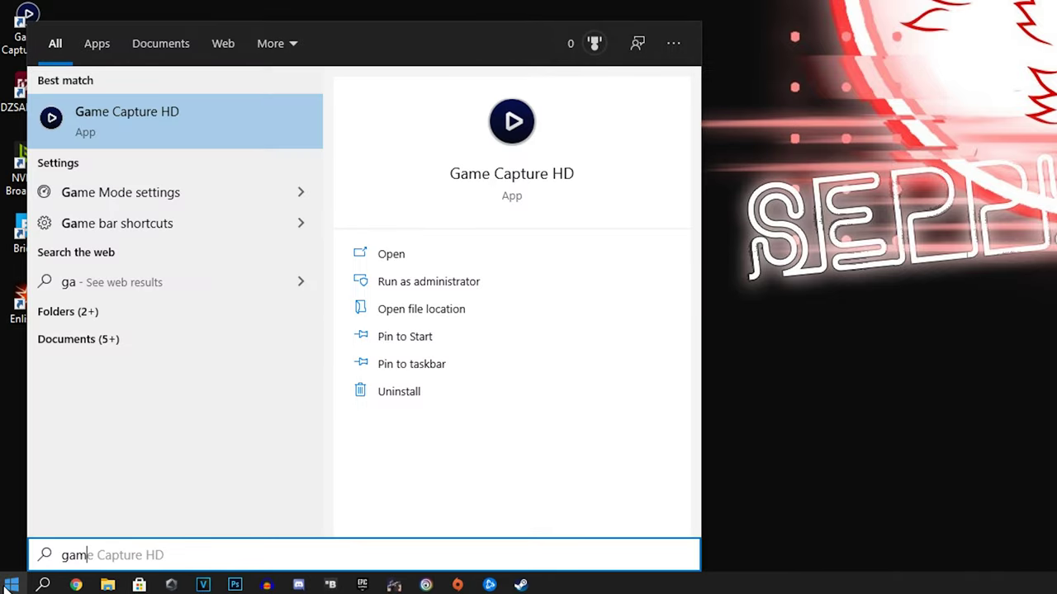
{"action": "type", "text": "er mode"}
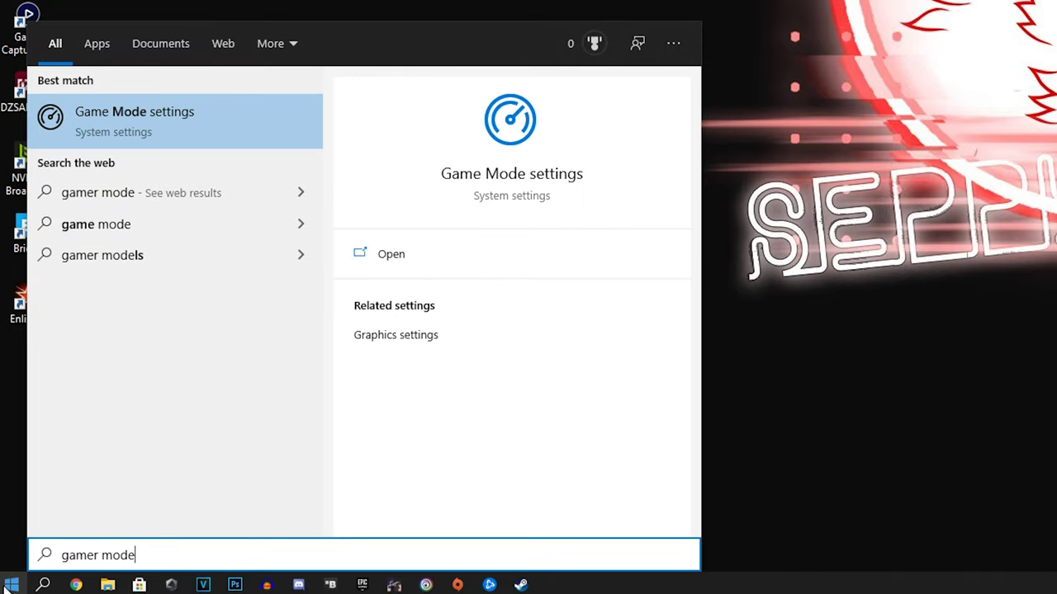
{"action": "left_click", "coordinate": [147, 132]}
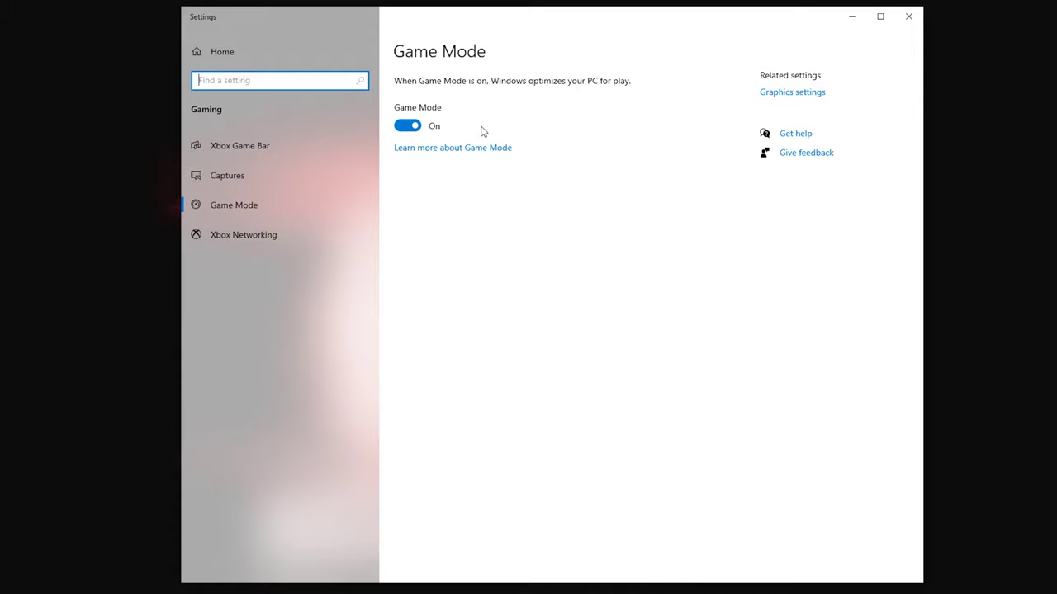
{"action": "left_click", "coordinate": [812, 93]}
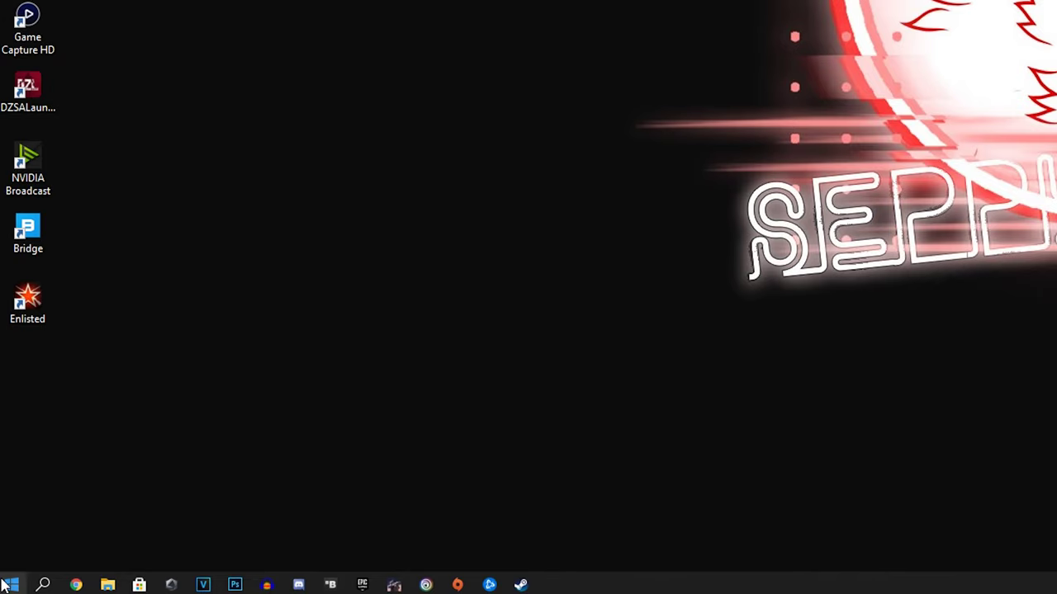
Find the Background apps settings and examine which apps are allowed to run in the background.
{"action": "left_click", "coordinate": [8, 585]}
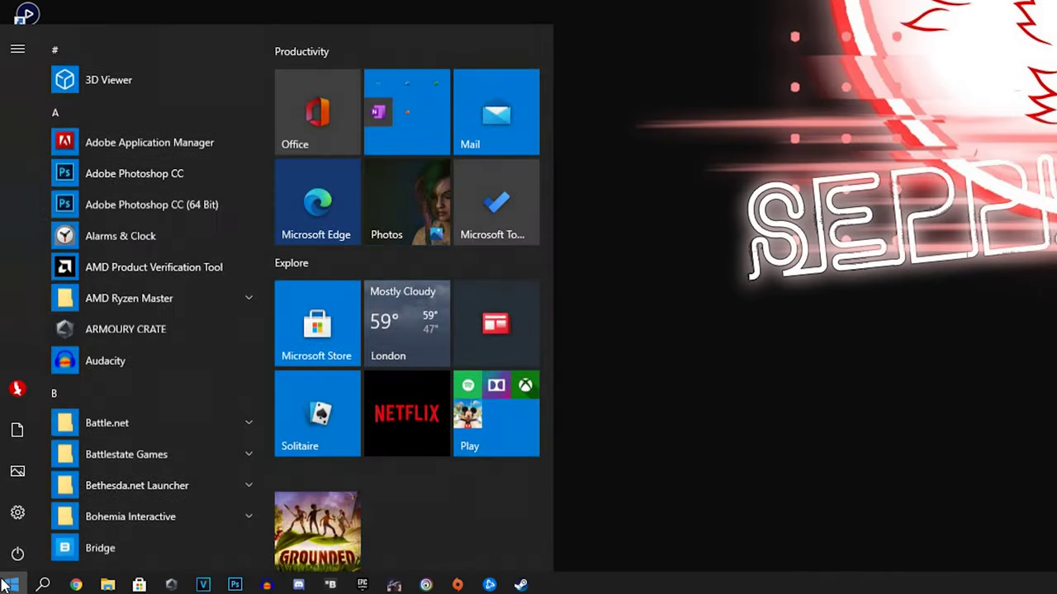
{"action": "type", "text": "back"}
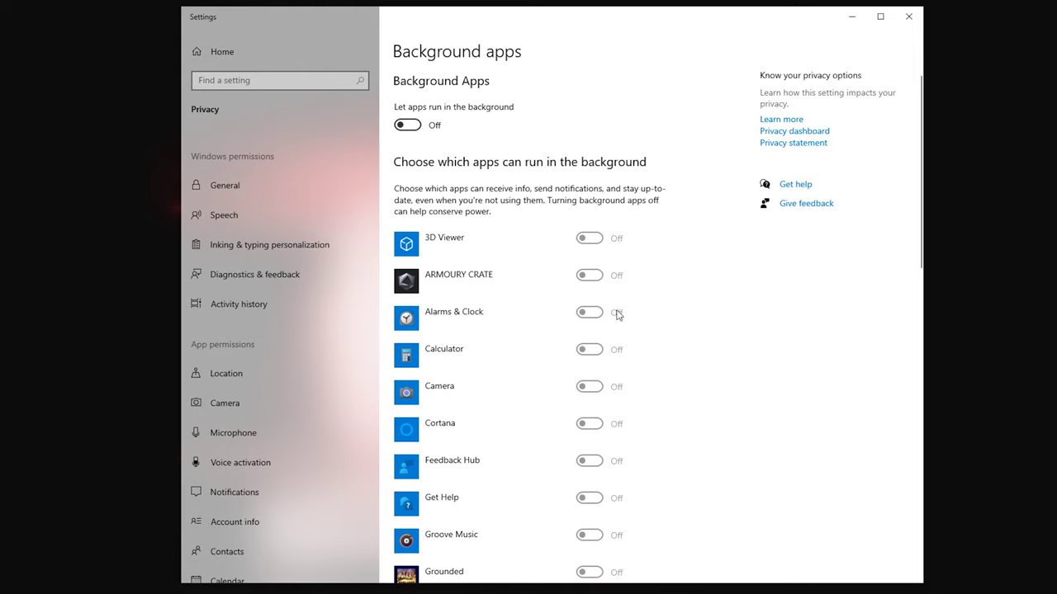
{"action": "scroll", "coordinate": [617, 312], "scroll_direction": "down", "scroll_amount": 6}
{"action": "scroll", "coordinate": [617, 315], "scroll_direction": "down", "scroll_amount": 5}
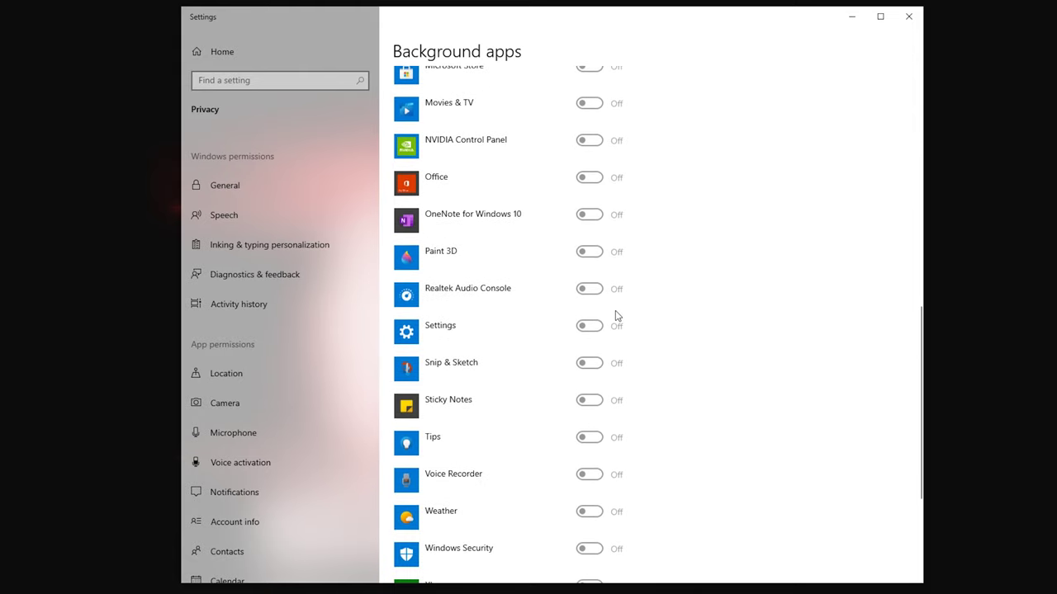
{"action": "scroll", "coordinate": [611, 319], "scroll_direction": "down", "scroll_amount": 3}
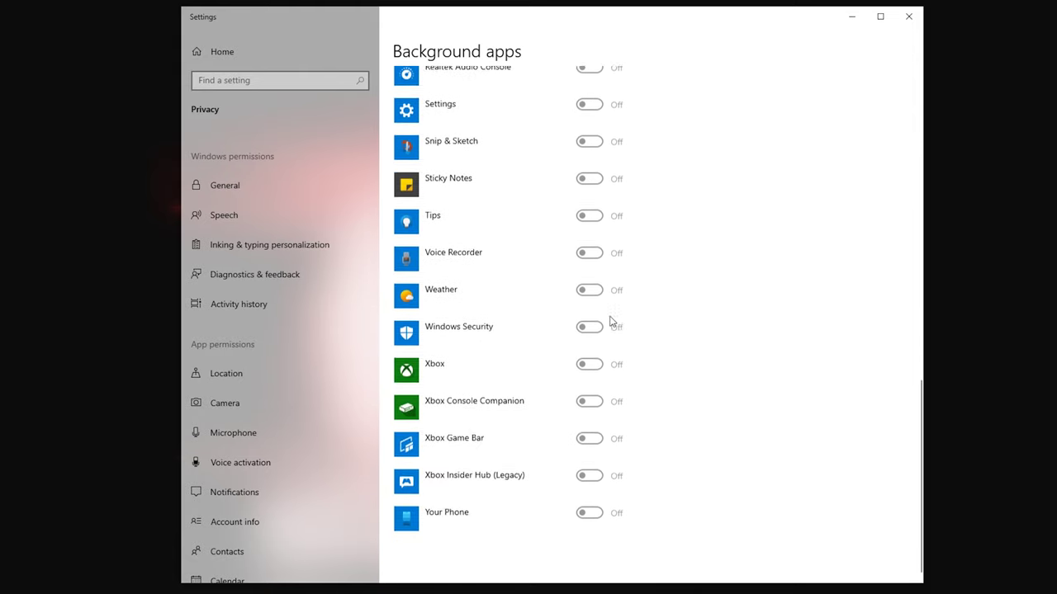
{"action": "scroll", "coordinate": [484, 439], "scroll_direction": "up", "scroll_amount": 14}
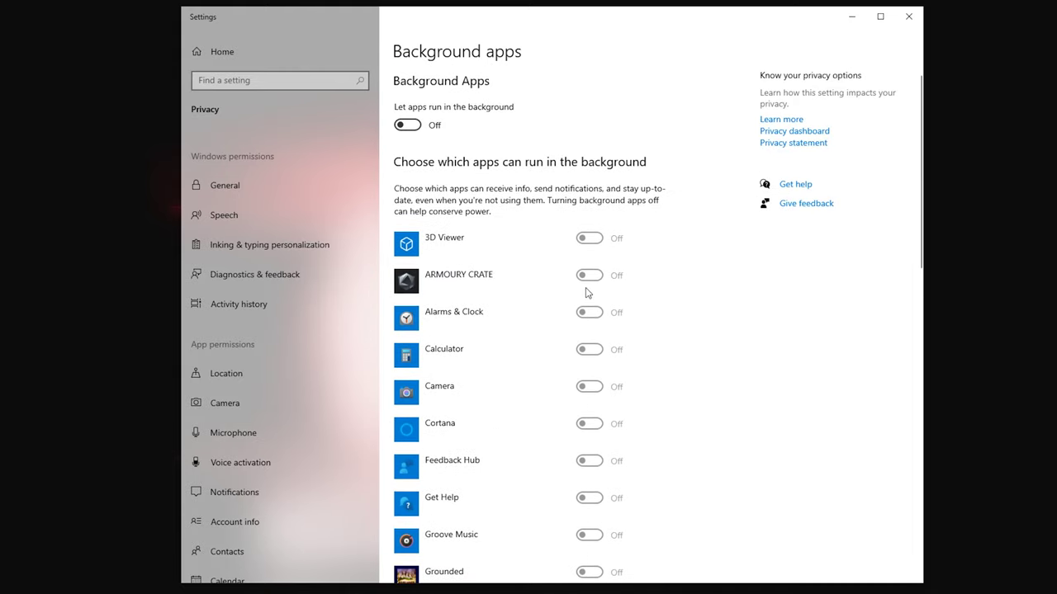
{"action": "scroll", "coordinate": [642, 345], "scroll_direction": "down", "scroll_amount": 6}
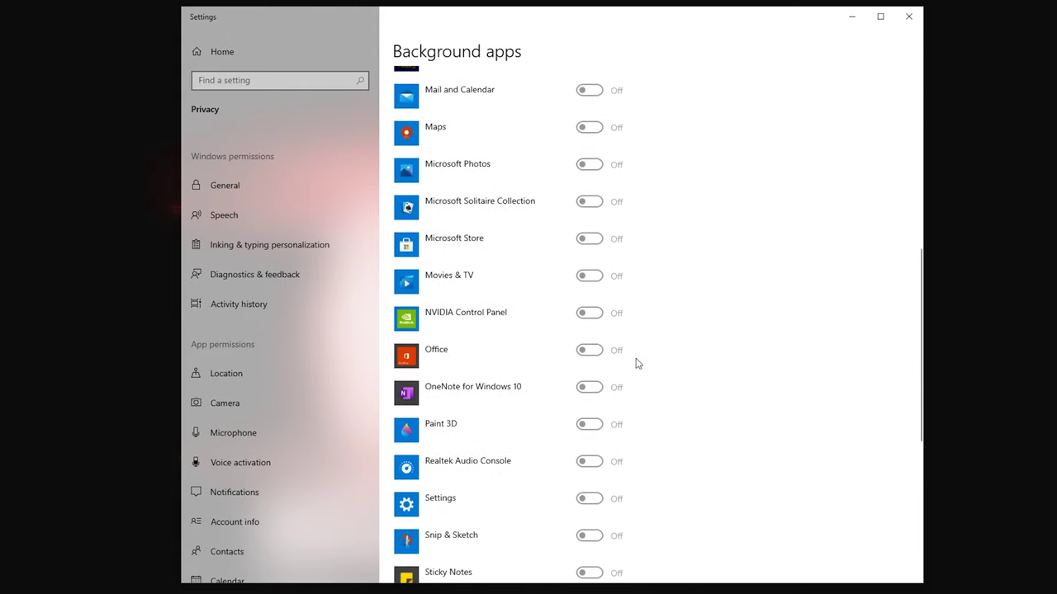
{"action": "scroll", "coordinate": [637, 376], "scroll_direction": "up", "scroll_amount": 6}
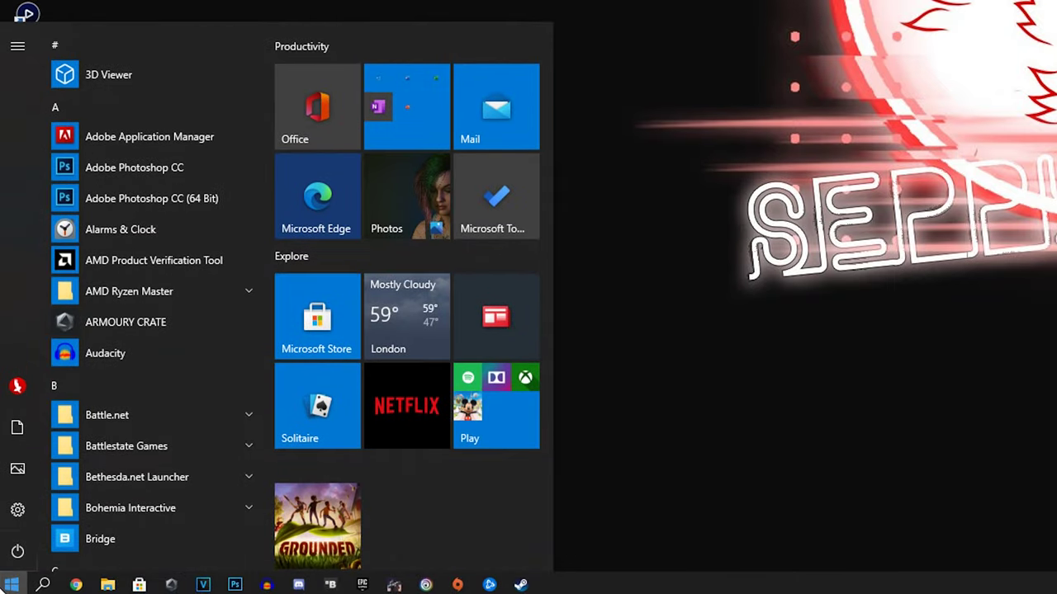
Find the mouse settings and open the additional mouse options to inspect the Mouse Properties.
{"action": "type", "text": "mouse"}
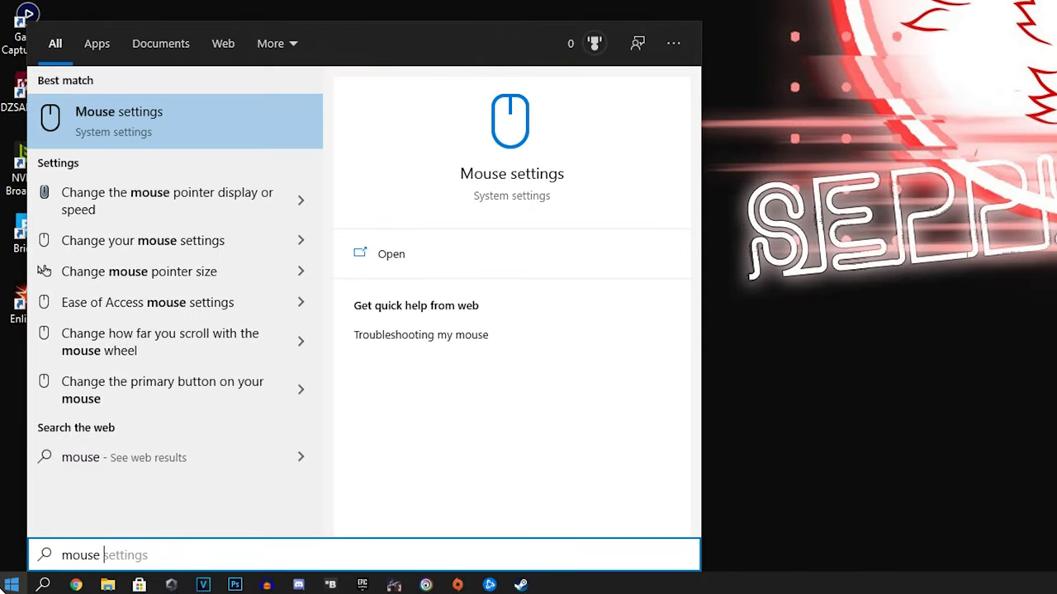
{"action": "left_click", "coordinate": [104, 132]}
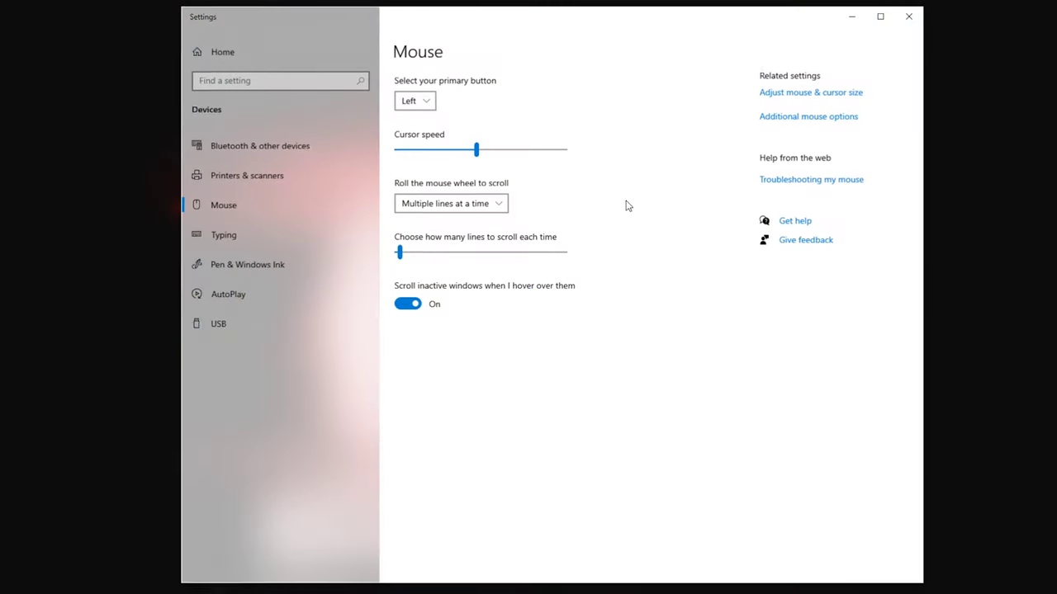
{"action": "left_click", "coordinate": [822, 120]}
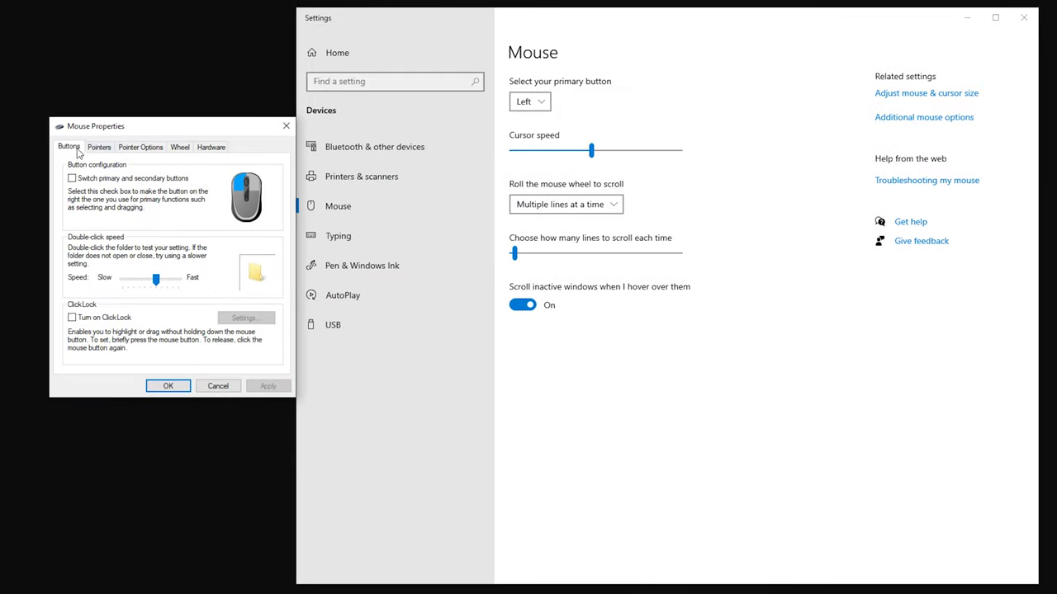
{"action": "left_click", "coordinate": [25, 147]}
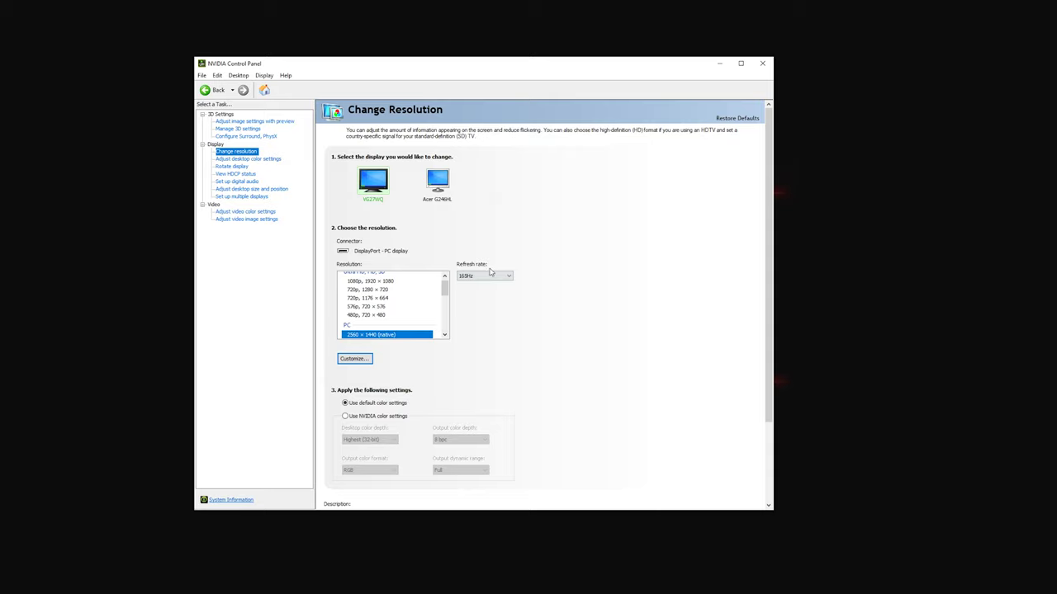
Set the main display's refresh rate to 165Hz in the NVIDIA Control Panel.
{"action": "left_click", "coordinate": [506, 278]}
{"action": "left_click", "coordinate": [494, 284]}
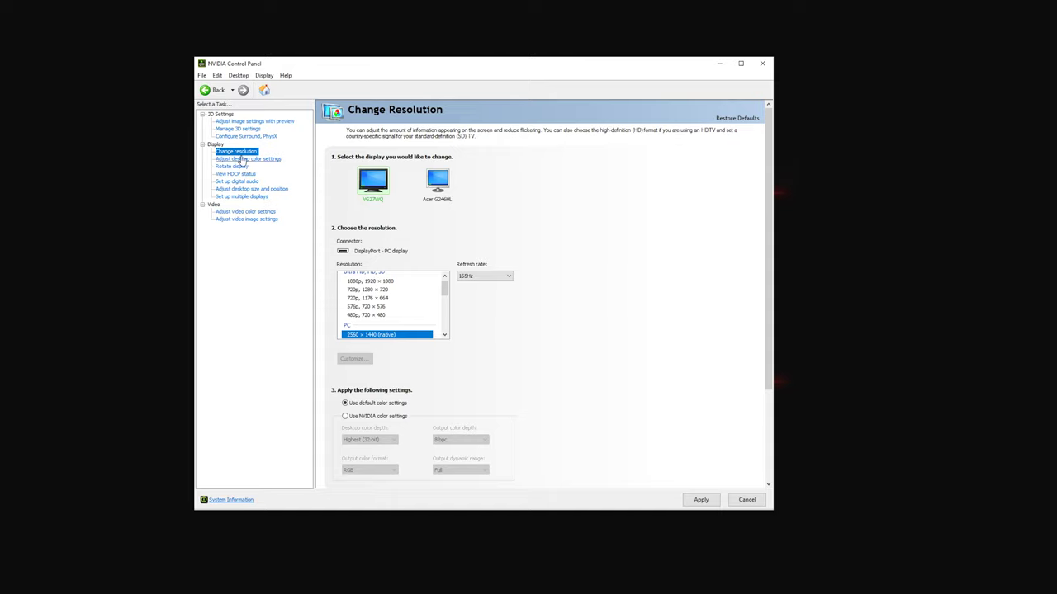
Examine the full list of global settings under Manage 3D Settings, including power management and texture filtering.
{"action": "left_click", "coordinate": [238, 130]}
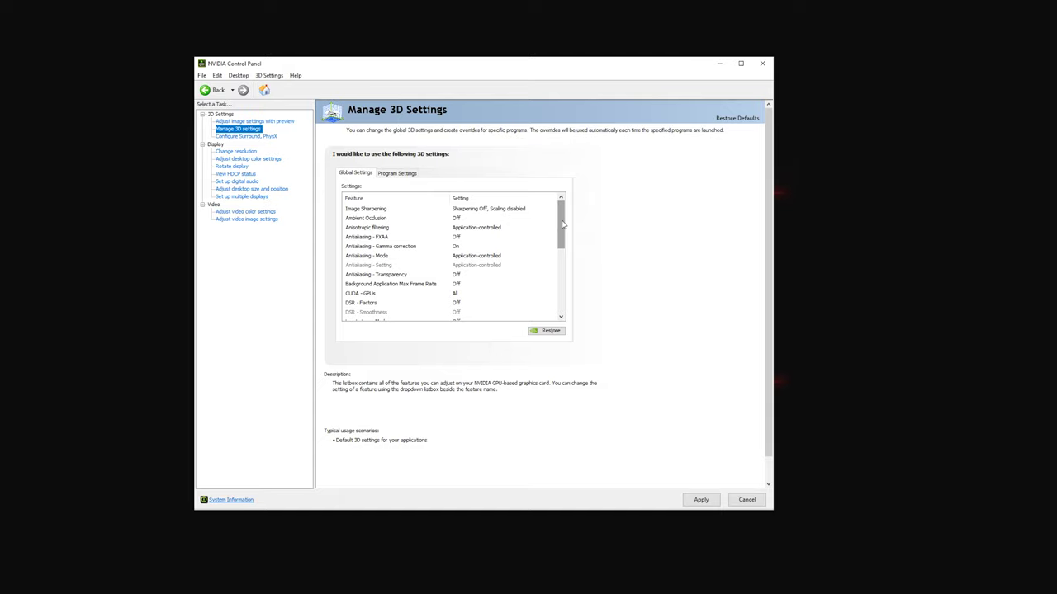
{"action": "left_click_drag", "start_coordinate": [562, 224], "coordinate": [564, 297]}
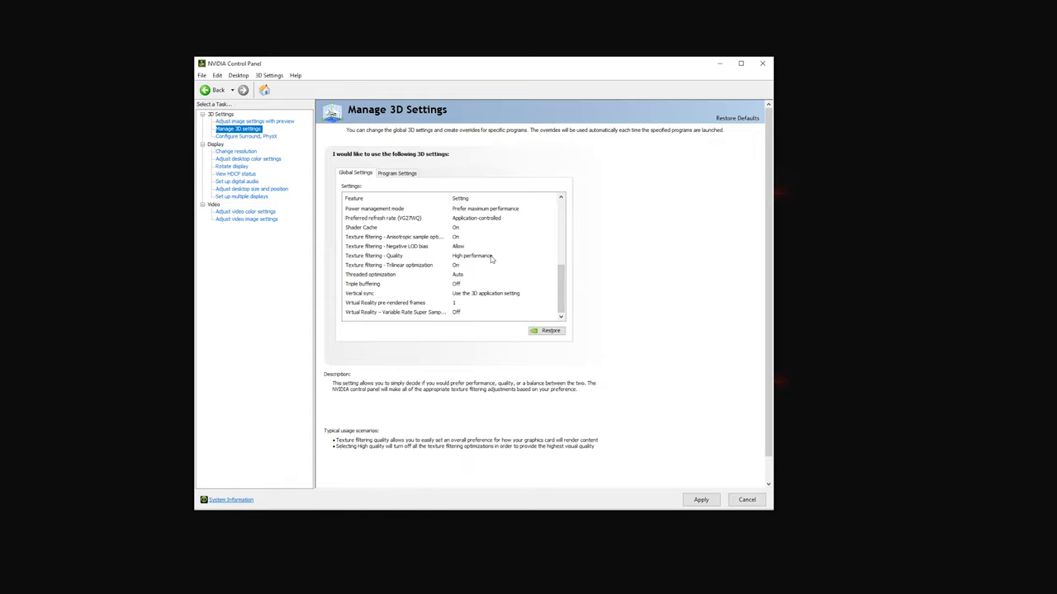
{"action": "mouse_move", "coordinate": [564, 299]}
{"action": "left_mouse_down"}
{"action": "mouse_move", "coordinate": [565, 227]}
{"action": "mouse_move", "coordinate": [567, 312]}
{"action": "mouse_move", "coordinate": [575, 238]}
{"action": "mouse_move", "coordinate": [571, 312]}
{"action": "left_mouse_up"}
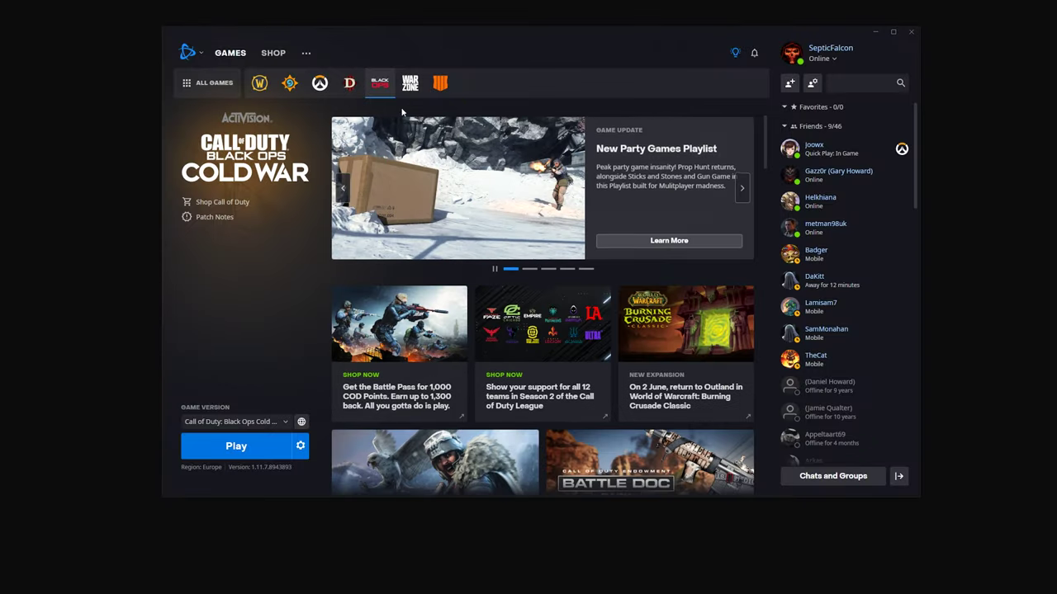
Switch to Warzone through Battle.net and set the display mode to Fullscreen in the game's graphics options.
{"action": "left_click", "coordinate": [410, 85]}
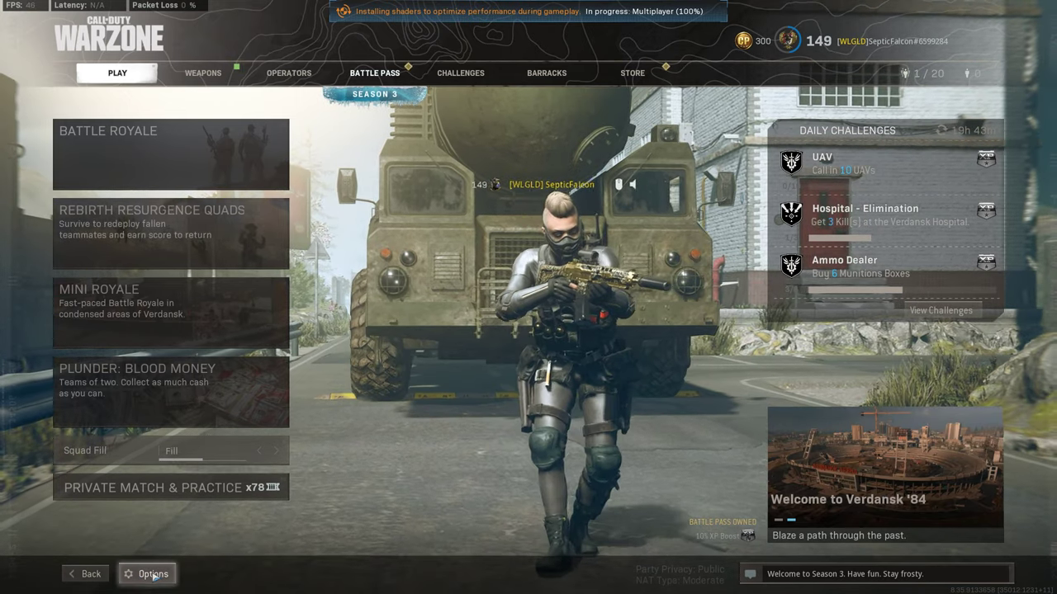
{"action": "left_click", "coordinate": [149, 574]}
{"action": "left_click", "coordinate": [315, 76]}
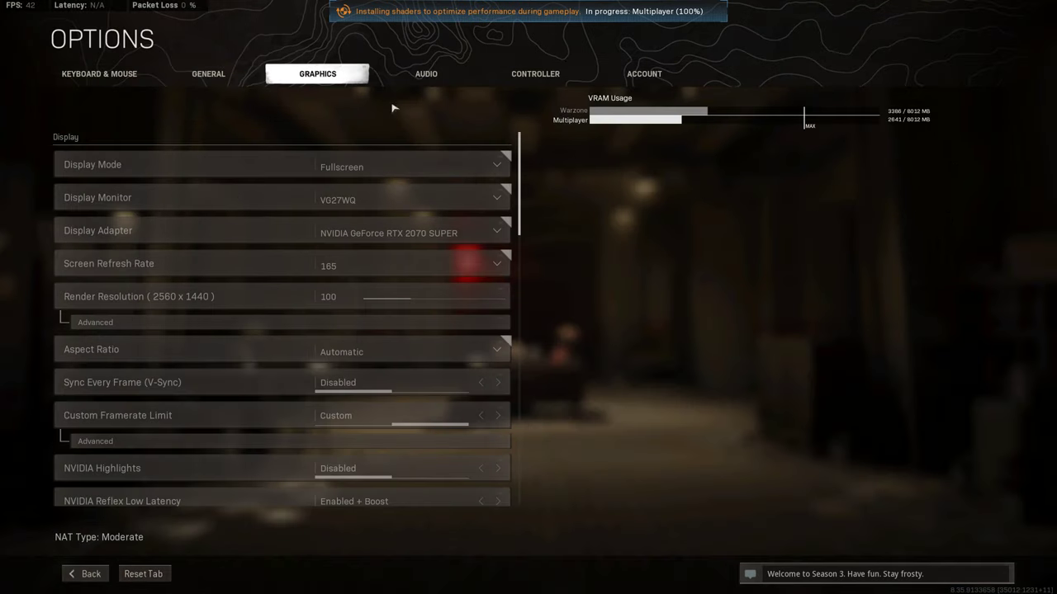
{"action": "left_click", "coordinate": [497, 168]}
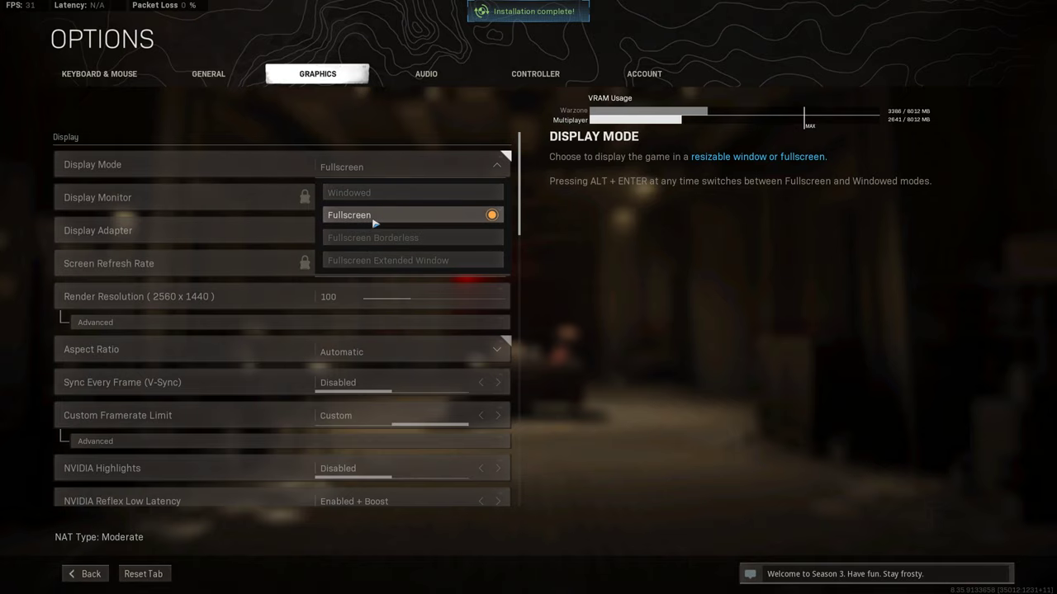
{"action": "left_click", "coordinate": [374, 218]}
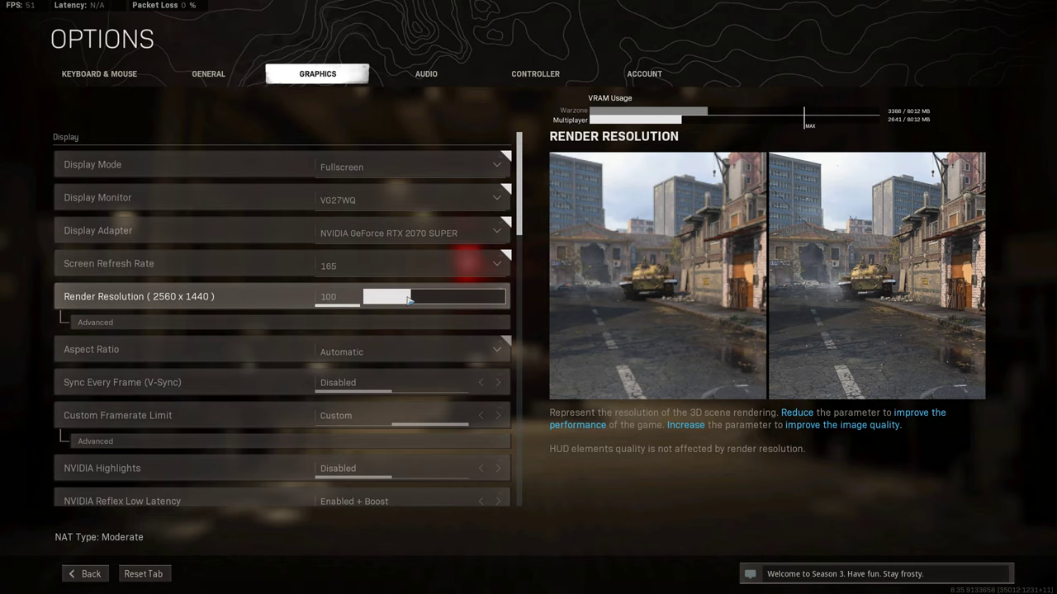
Examine the graphics options, expanding Render Resolution's advanced settings and covering V-Sync, framerate limit, NVIDIA Reflex, textures, shadows and post-processing.
{"action": "scroll", "coordinate": [520, 260], "scroll_direction": "down", "scroll_amount": 3}
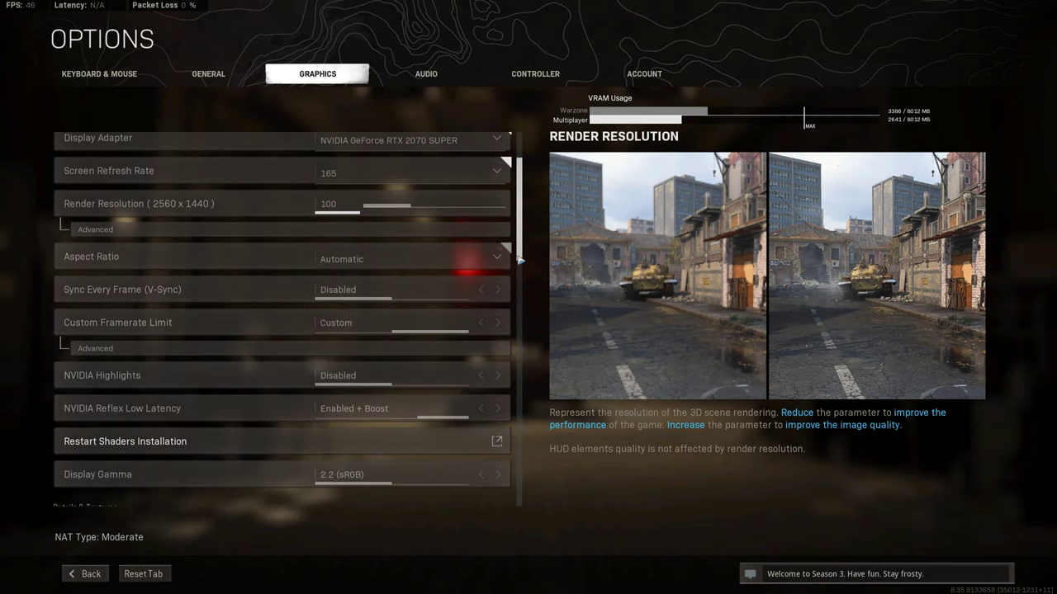
{"action": "left_click", "coordinate": [213, 231]}
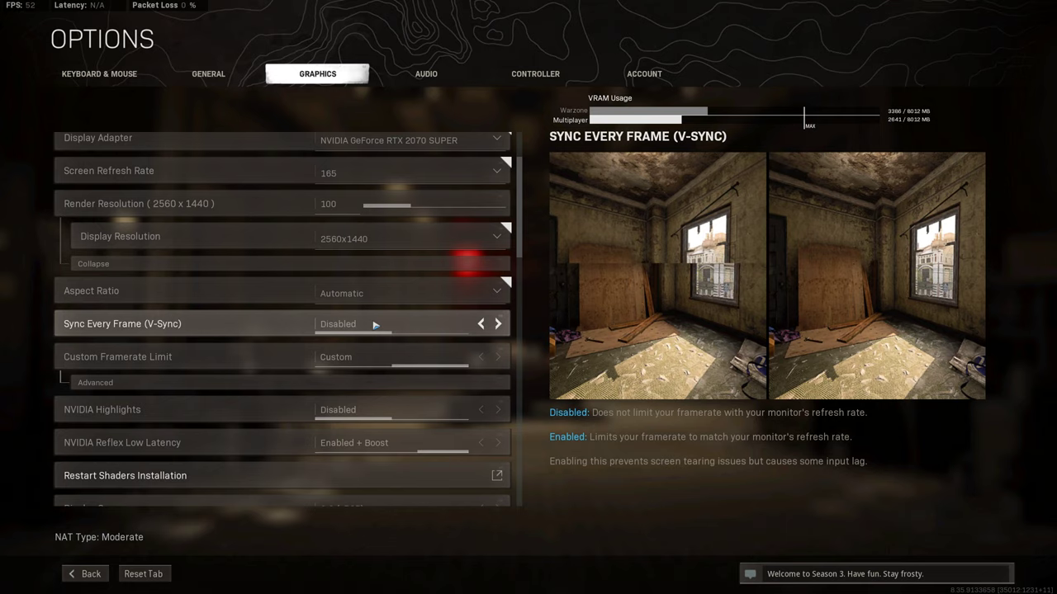
{"action": "scroll", "coordinate": [385, 339], "scroll_direction": "down", "scroll_amount": 1}
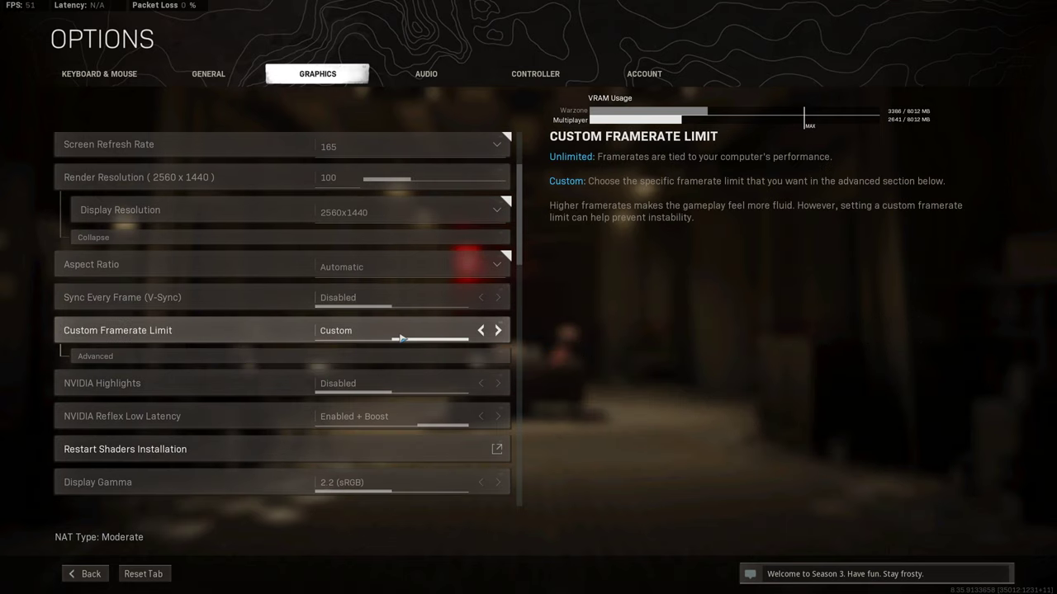
{"action": "scroll", "coordinate": [400, 338], "scroll_direction": "down", "scroll_amount": 1}
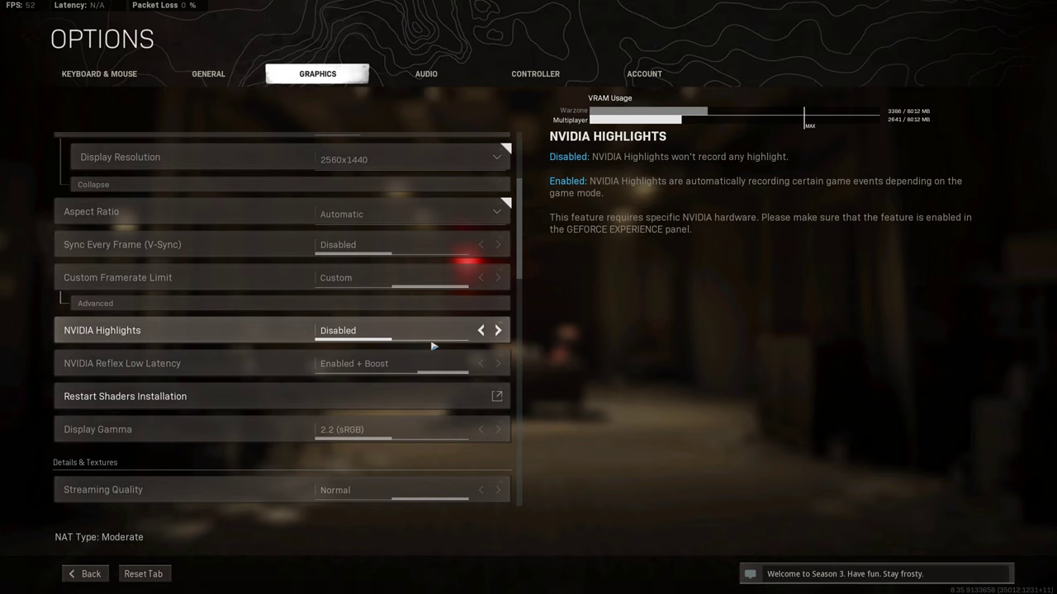
{"action": "scroll", "coordinate": [433, 346], "scroll_direction": "down", "scroll_amount": 1}
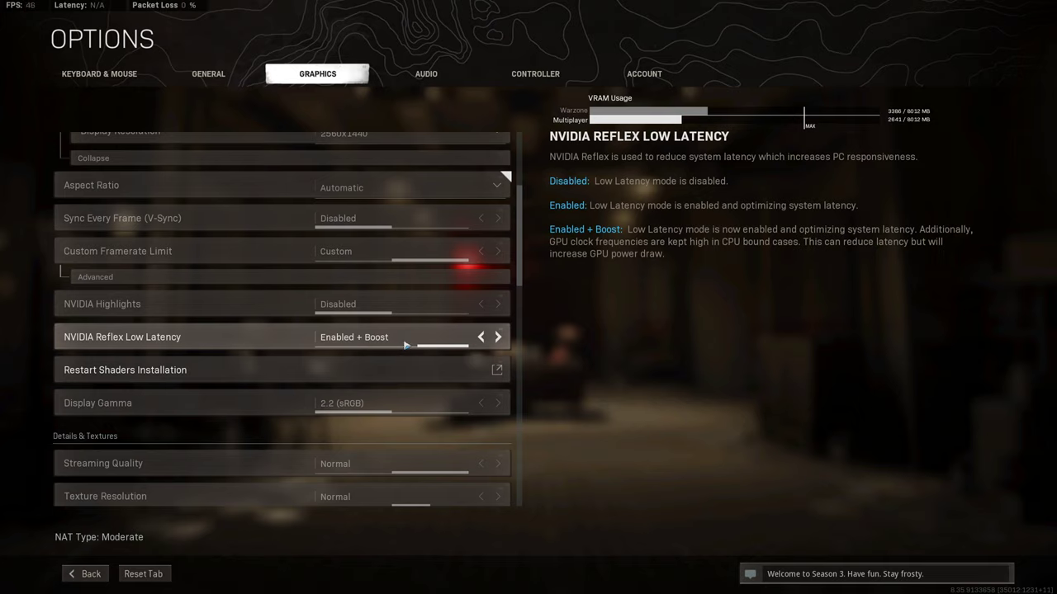
{"action": "scroll", "coordinate": [440, 346], "scroll_direction": "down", "scroll_amount": 1}
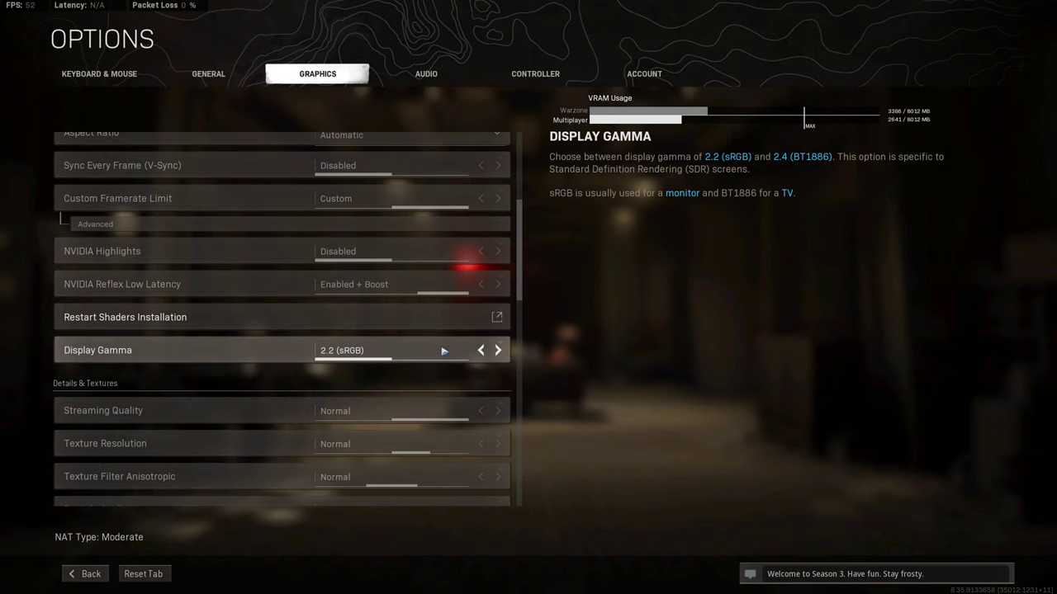
{"action": "scroll", "coordinate": [443, 351], "scroll_direction": "down", "scroll_amount": 4}
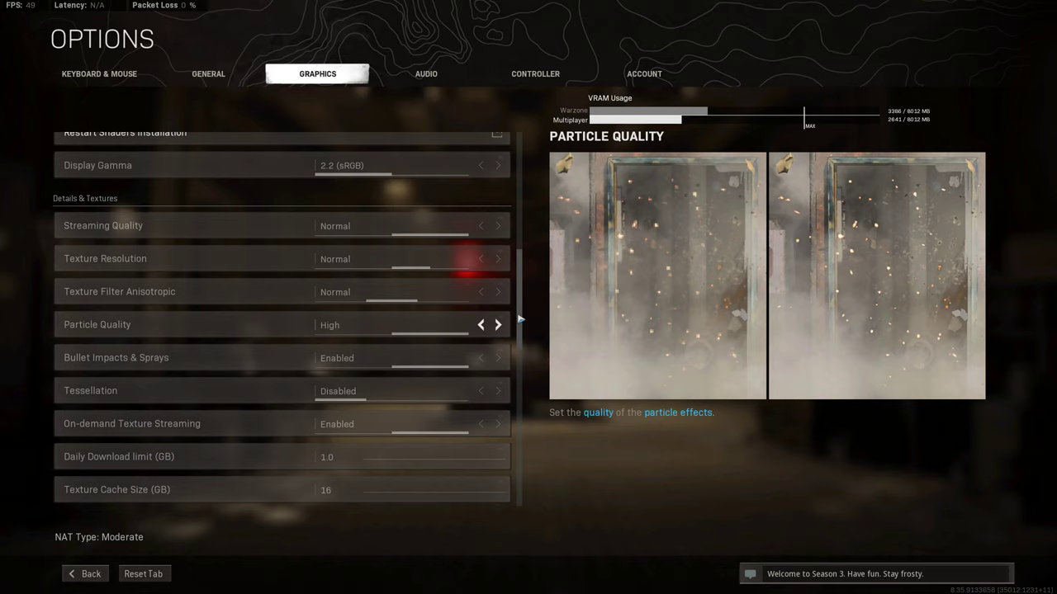
{"action": "left_click_drag", "start_coordinate": [520, 319], "coordinate": [521, 337]}
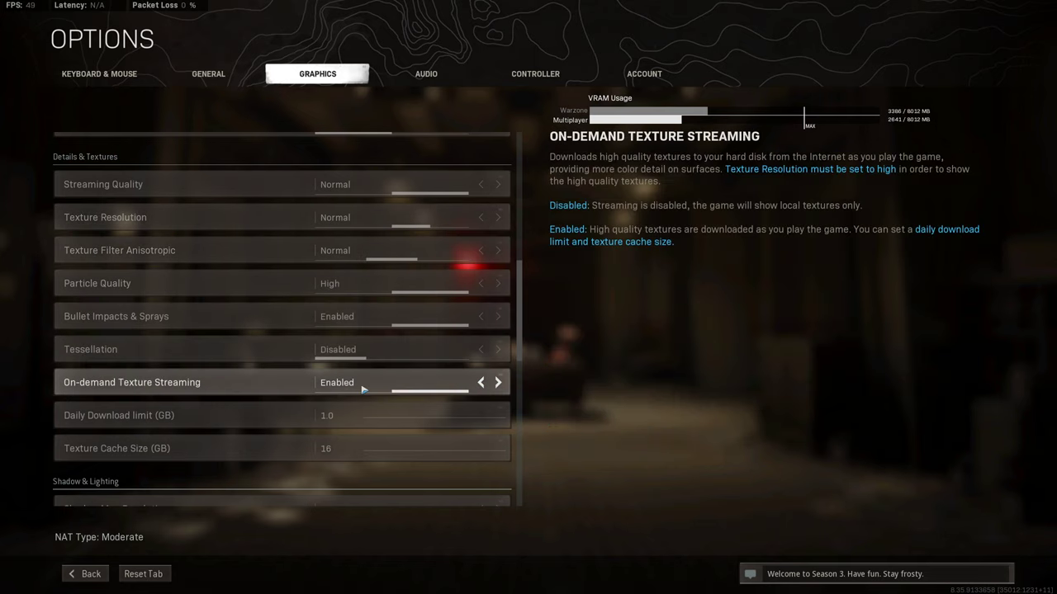
{"action": "scroll", "coordinate": [516, 415], "scroll_direction": "down", "scroll_amount": 7}
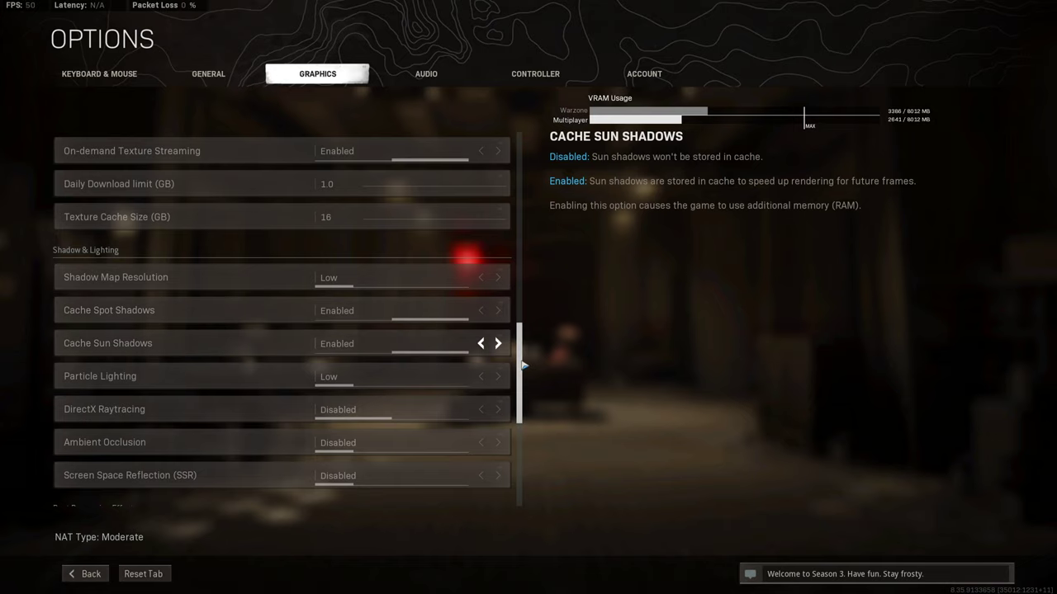
{"action": "left_click_drag", "start_coordinate": [524, 365], "coordinate": [520, 436]}
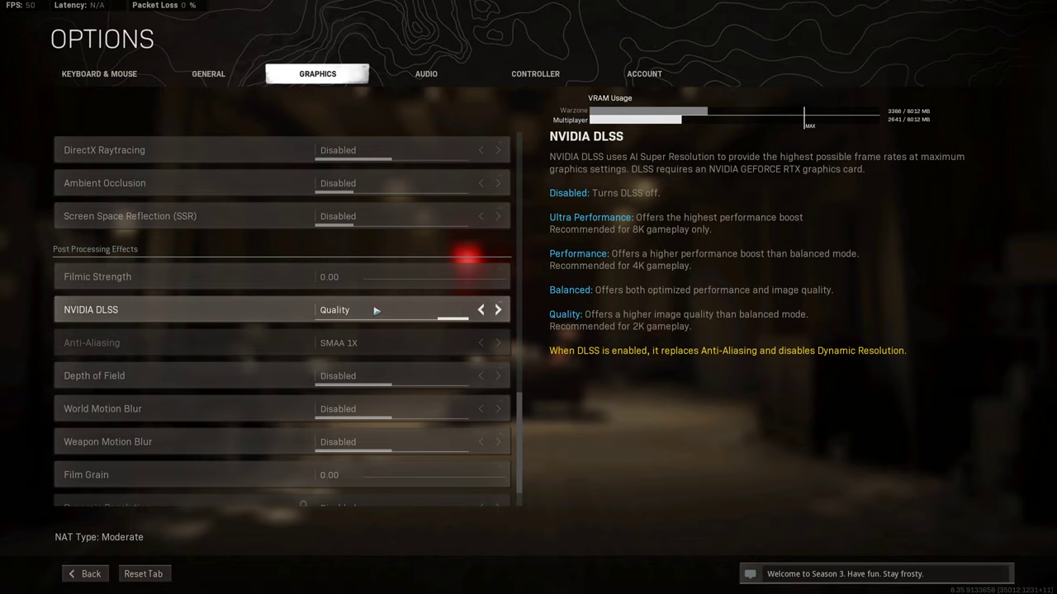
{"action": "key", "text": "Escape"}
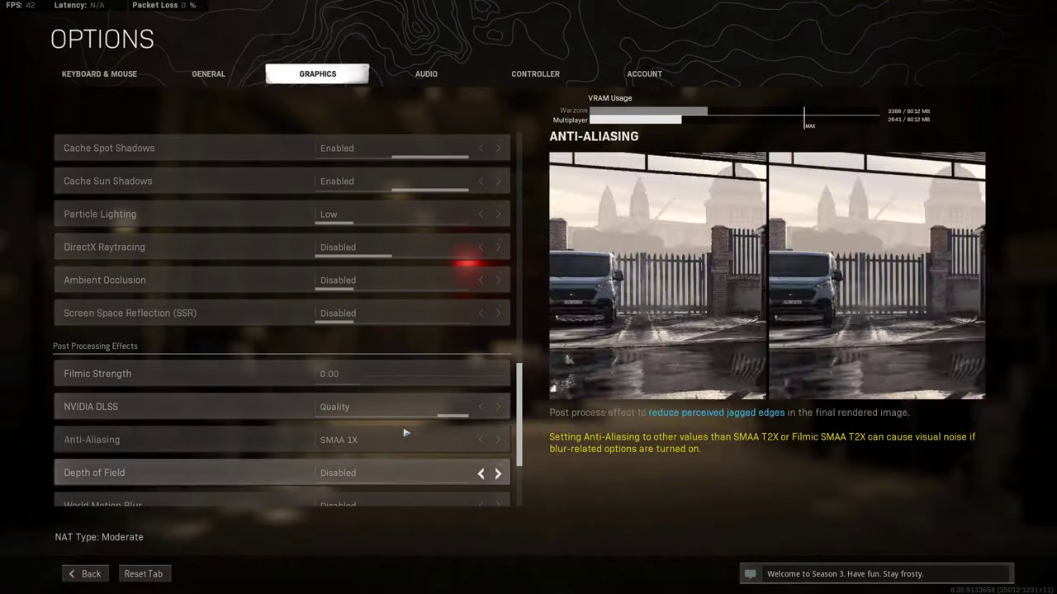
{"action": "left_click", "coordinate": [481, 407]}
{"action": "left_click", "coordinate": [481, 407]}
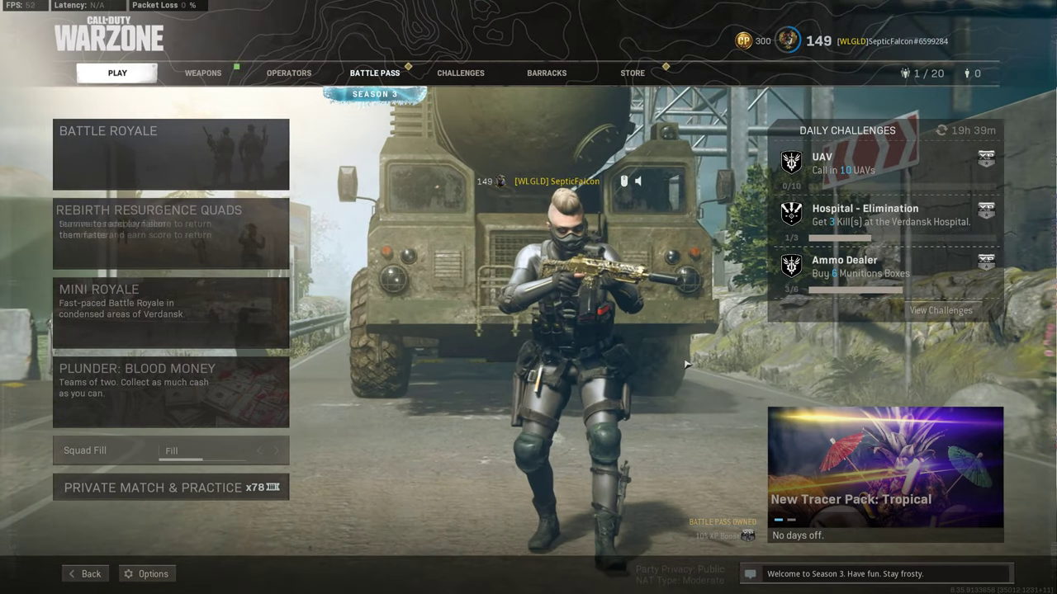
{"action": "left_click", "coordinate": [181, 573]}
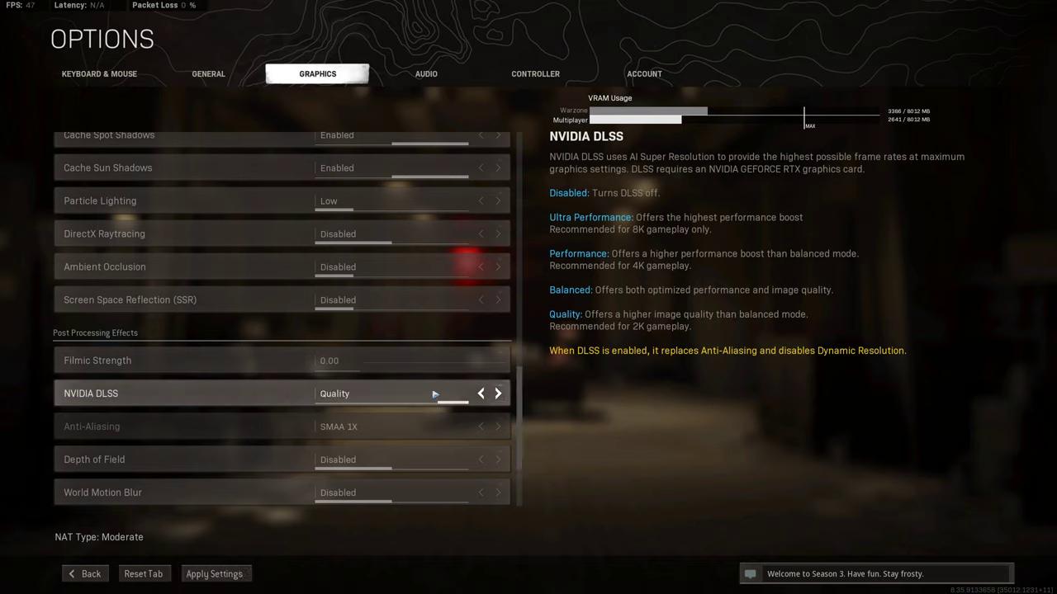
Set Anti-Aliasing to Filmic SMAA T2X by temporarily disabling NVIDIA DLSS, and restore DLSS to Quality.
{"action": "left_click", "coordinate": [482, 395]}
{"action": "left_click", "coordinate": [482, 395]}
{"action": "left_click", "coordinate": [482, 395]}
{"action": "left_click", "coordinate": [482, 395]}
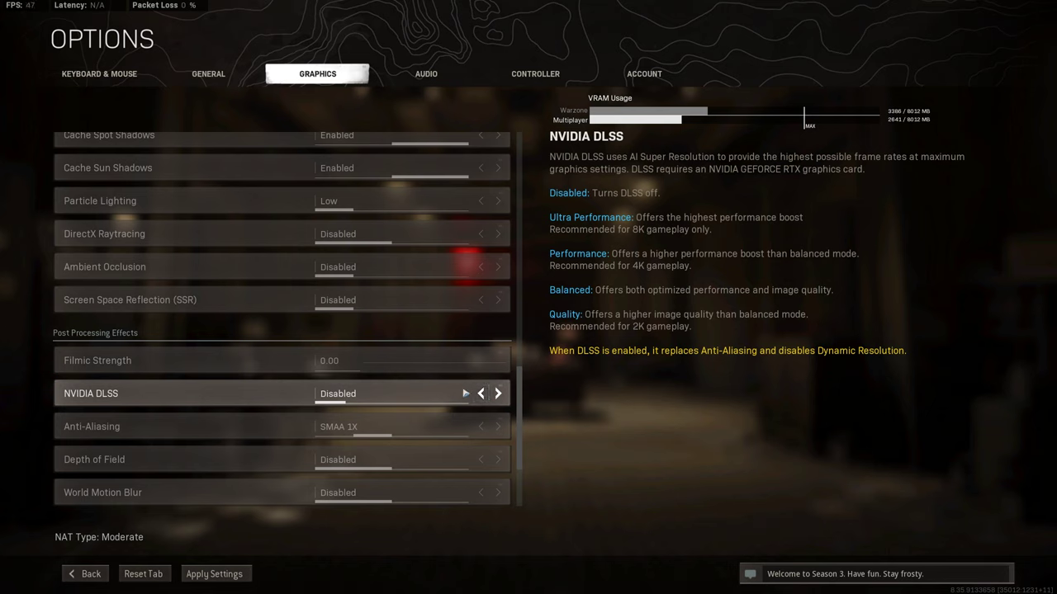
{"action": "left_click", "coordinate": [497, 427]}
{"action": "left_click", "coordinate": [498, 427]}
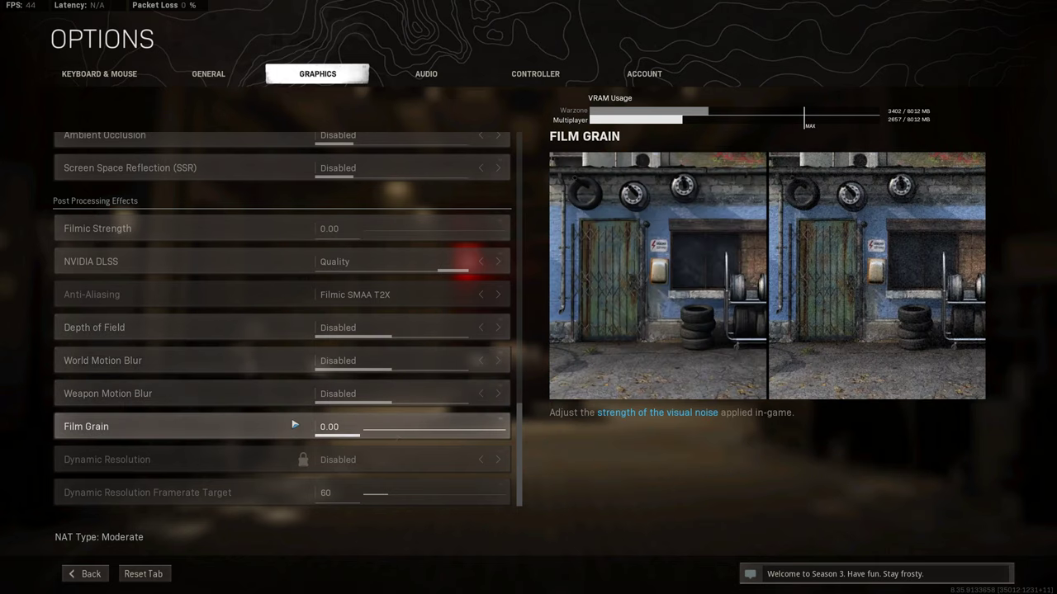
Examine the audio options from volumes to voice chat, and the general options for screen, HUD and telemetry.
{"action": "left_click", "coordinate": [425, 74]}
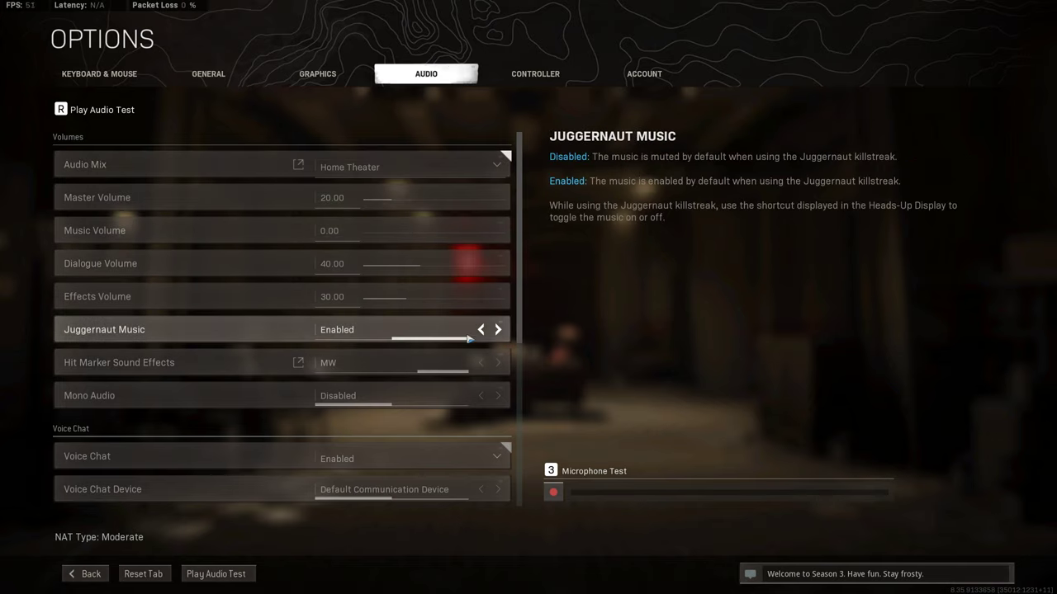
{"action": "left_click_drag", "start_coordinate": [520, 345], "coordinate": [521, 505]}
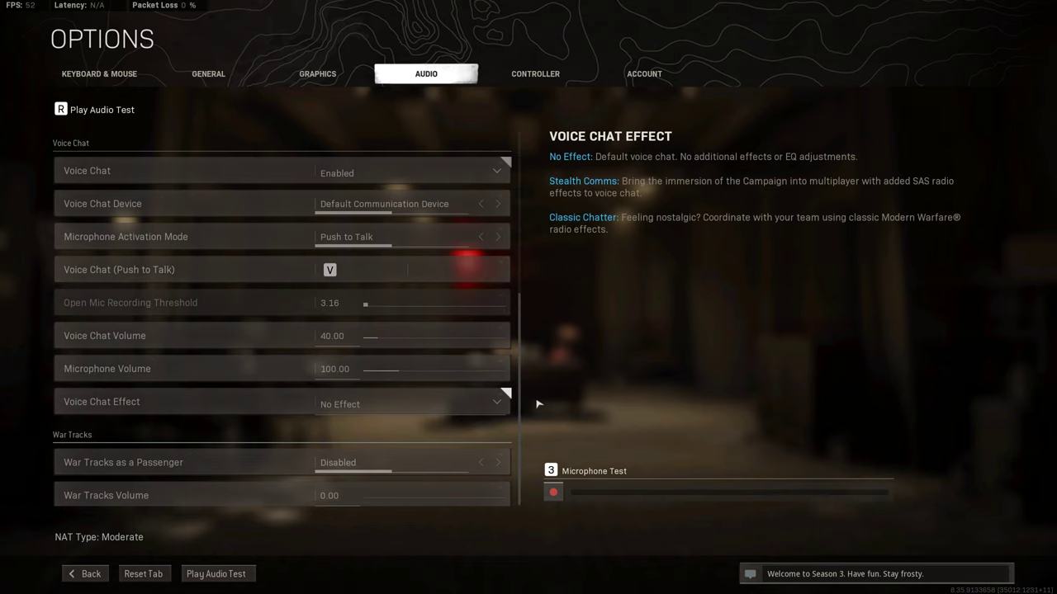
{"action": "left_click_drag", "start_coordinate": [521, 422], "coordinate": [522, 425]}
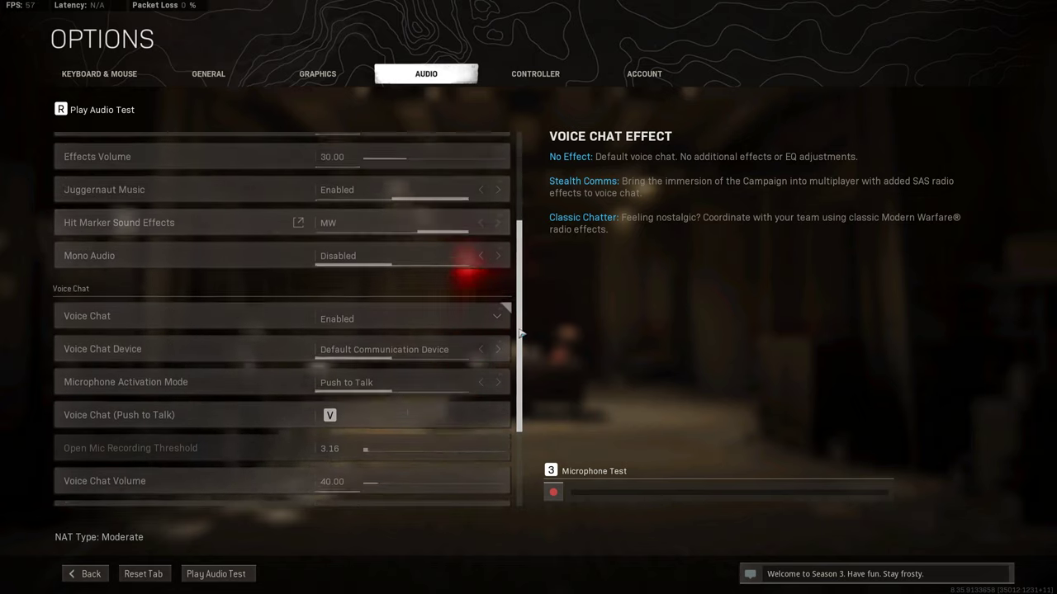
{"action": "scroll", "coordinate": [521, 329], "scroll_direction": "up", "scroll_amount": 4}
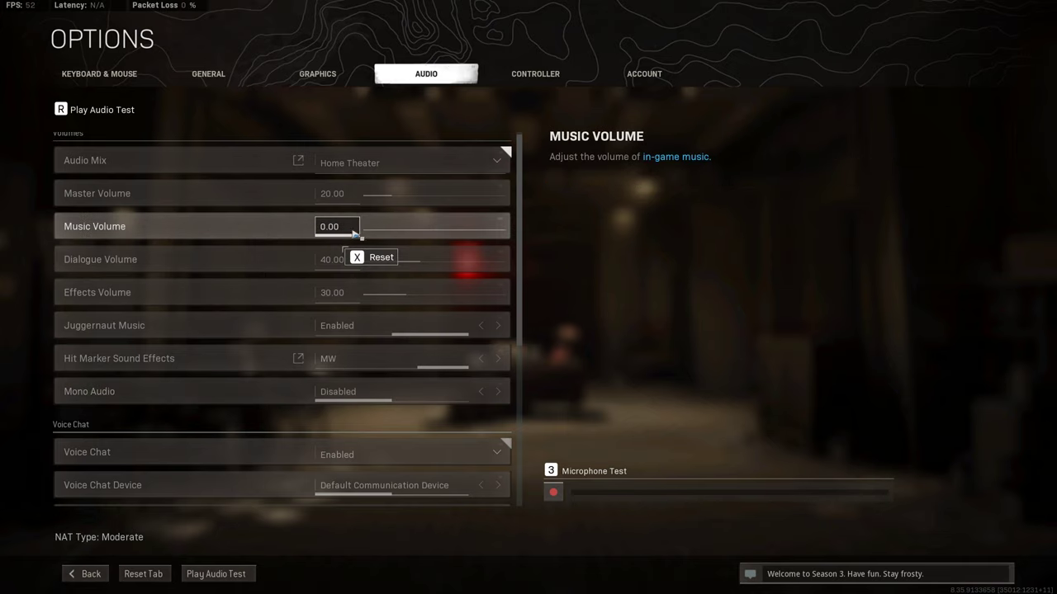
{"action": "left_click", "coordinate": [324, 76]}
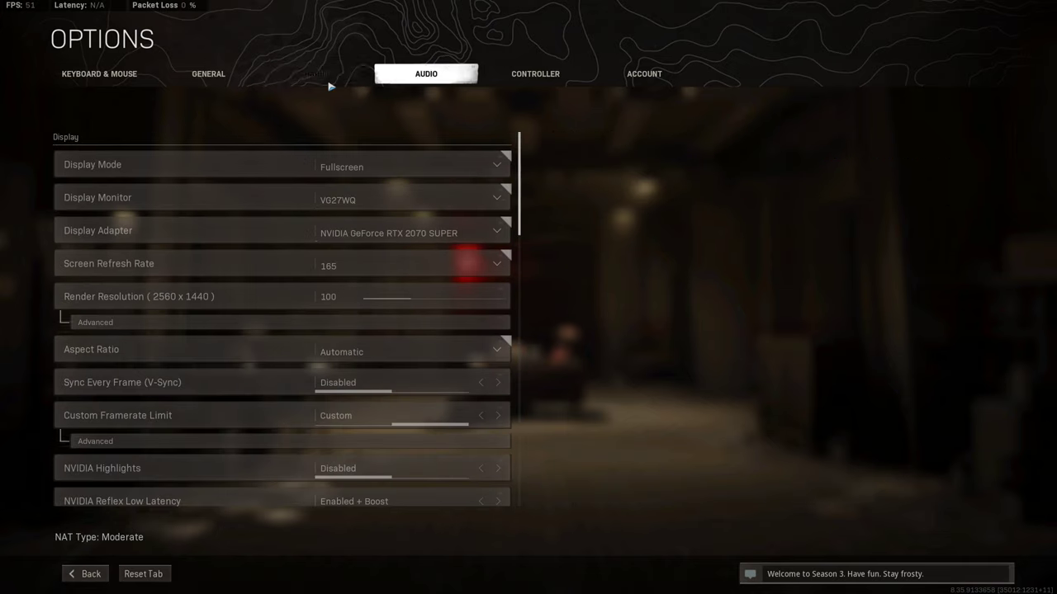
{"action": "left_click", "coordinate": [208, 73]}
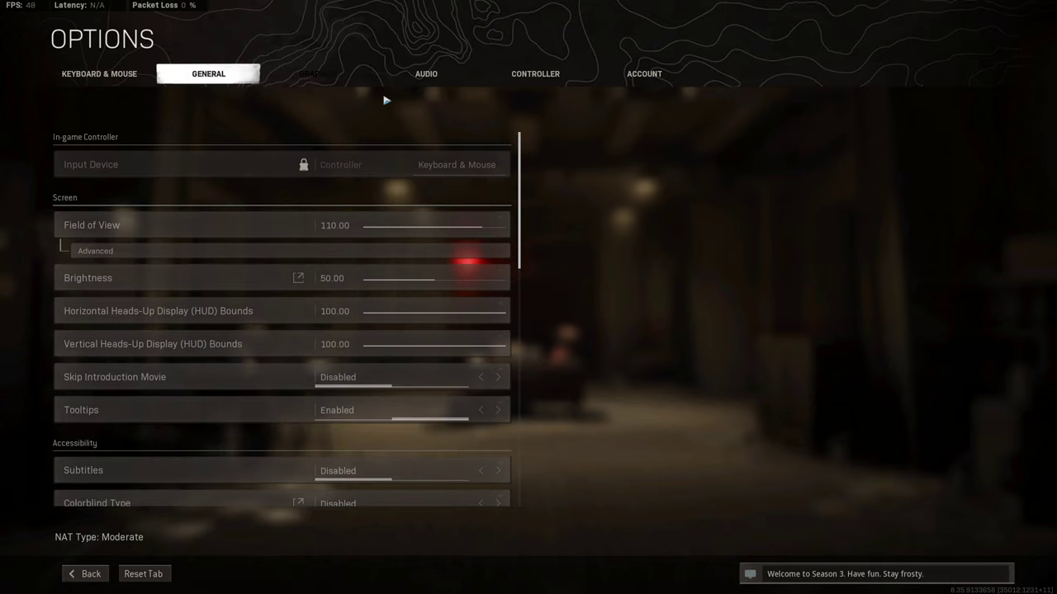
{"action": "left_click_drag", "start_coordinate": [519, 231], "coordinate": [525, 384]}
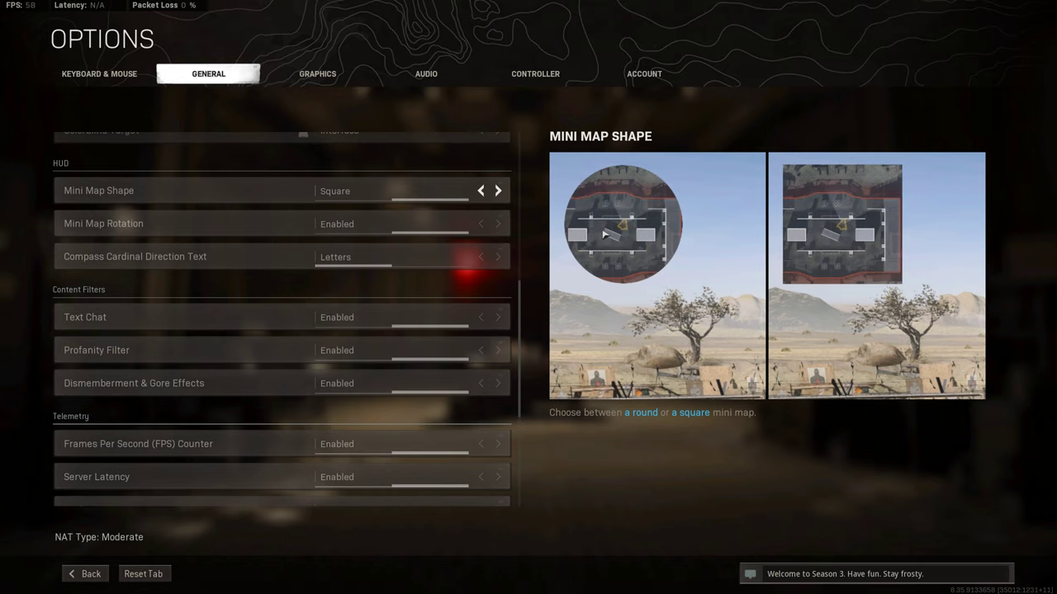
{"action": "key", "text": "Escape"}
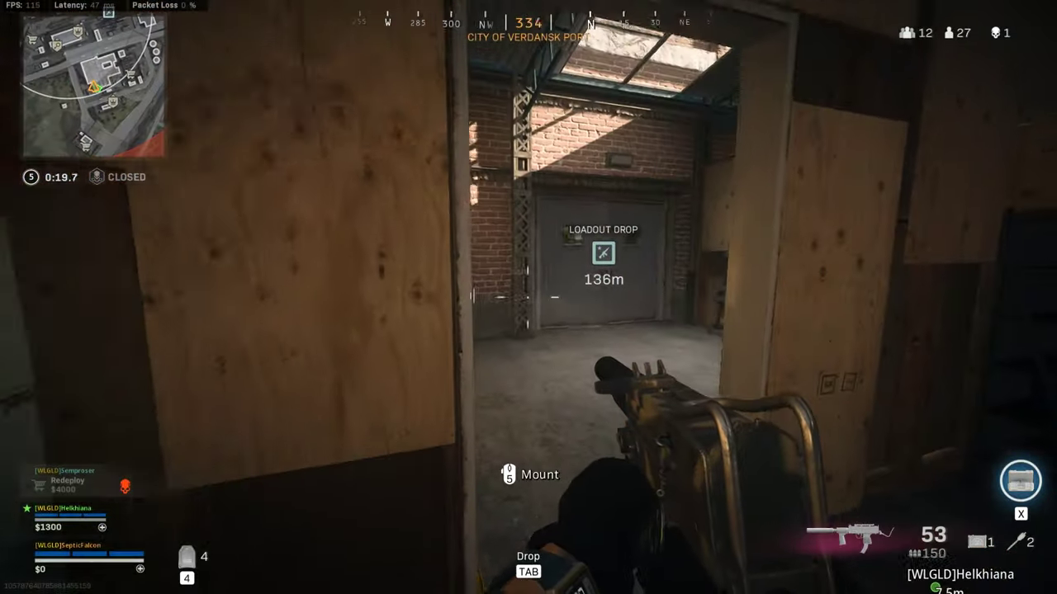
{"action": "left_click", "coordinate": [529, 297]}
{"action": "left_click", "coordinate": [528, 297]}
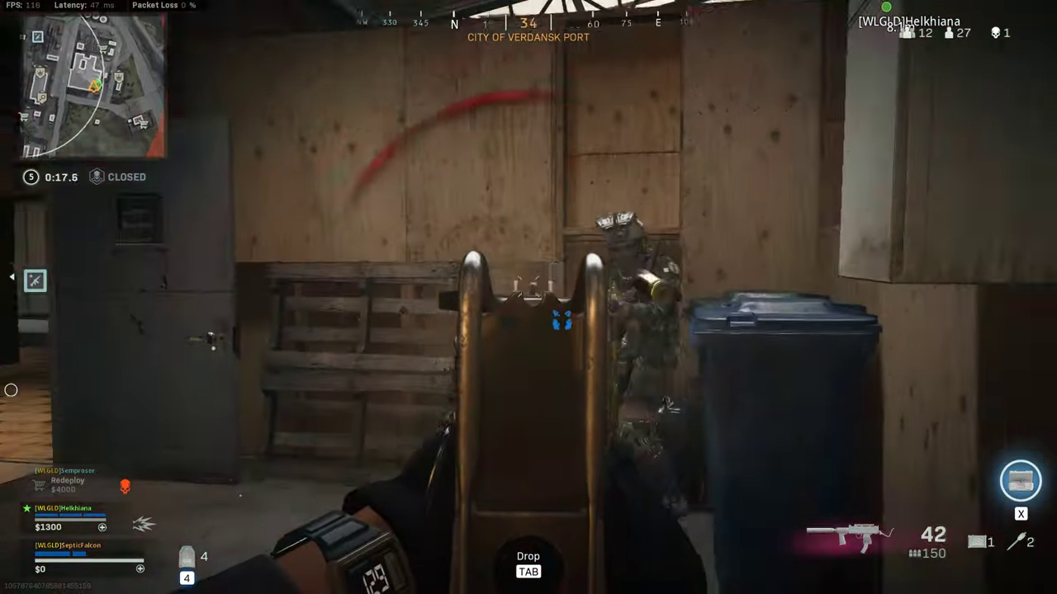
{"action": "left_click", "coordinate": [528, 298]}
{"action": "left_click", "coordinate": [528, 297]}
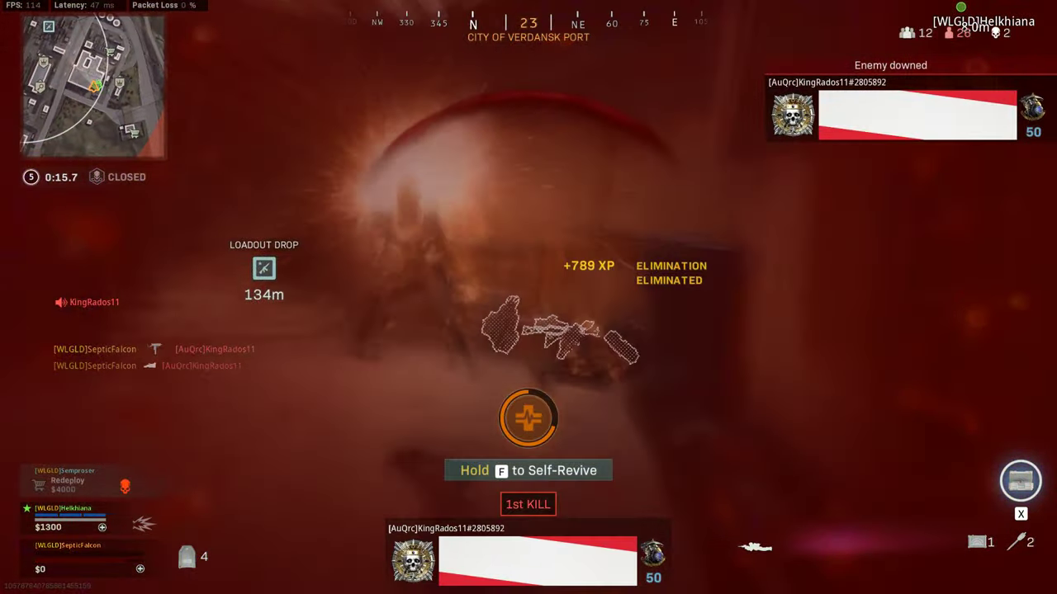
{"action": "key", "text": "f"}
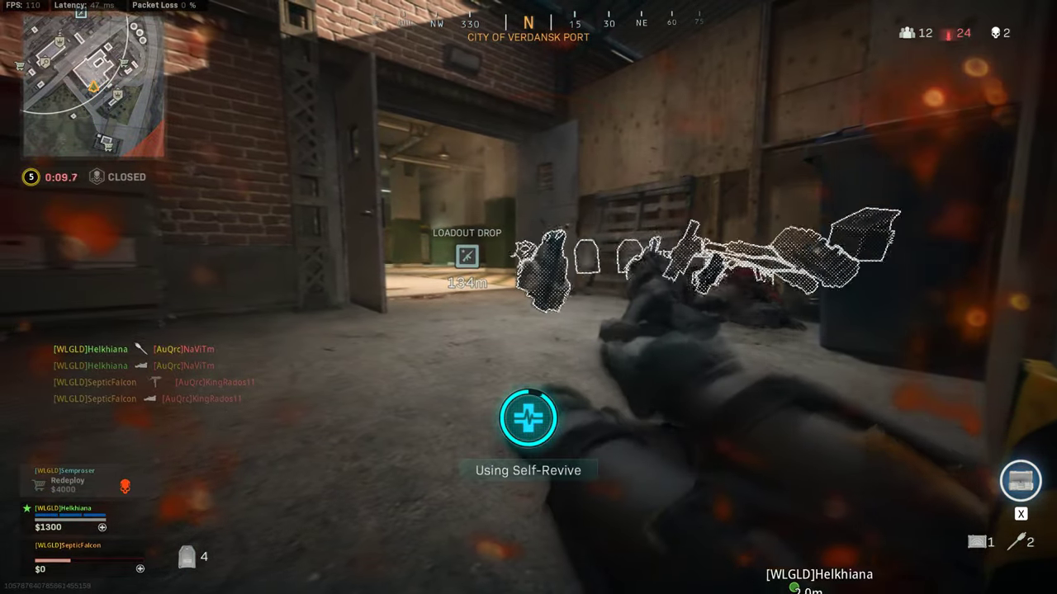
{"action": "key", "text": "w"}
{"action": "key", "text": "w"}
{"action": "key", "text": "shift"}
{"action": "key", "text": "w"}
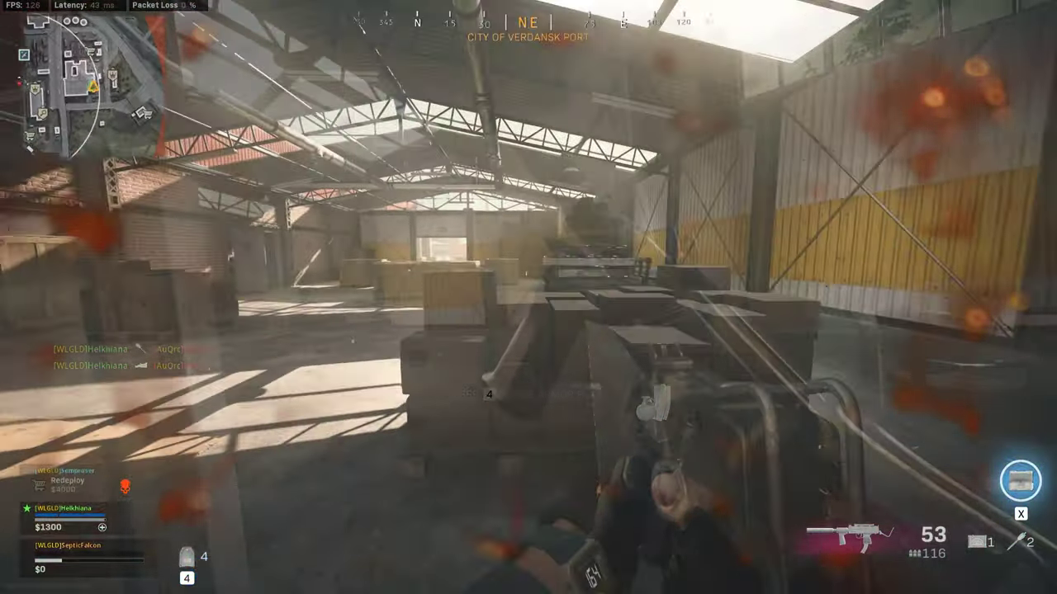
{"action": "key", "text": "w"}
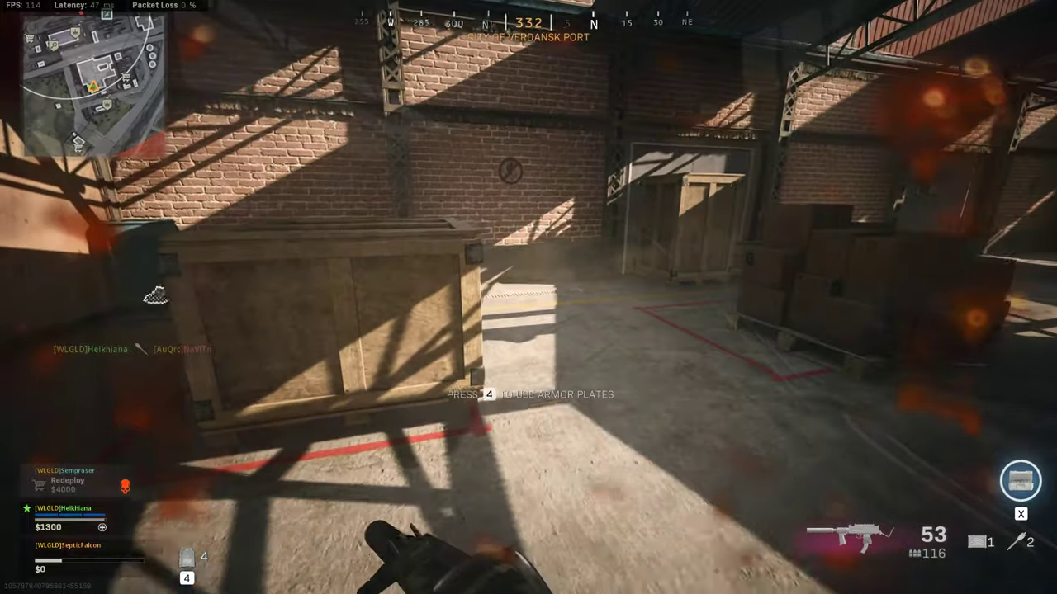
{"action": "key", "text": "4"}
{"action": "key", "text": "w"}
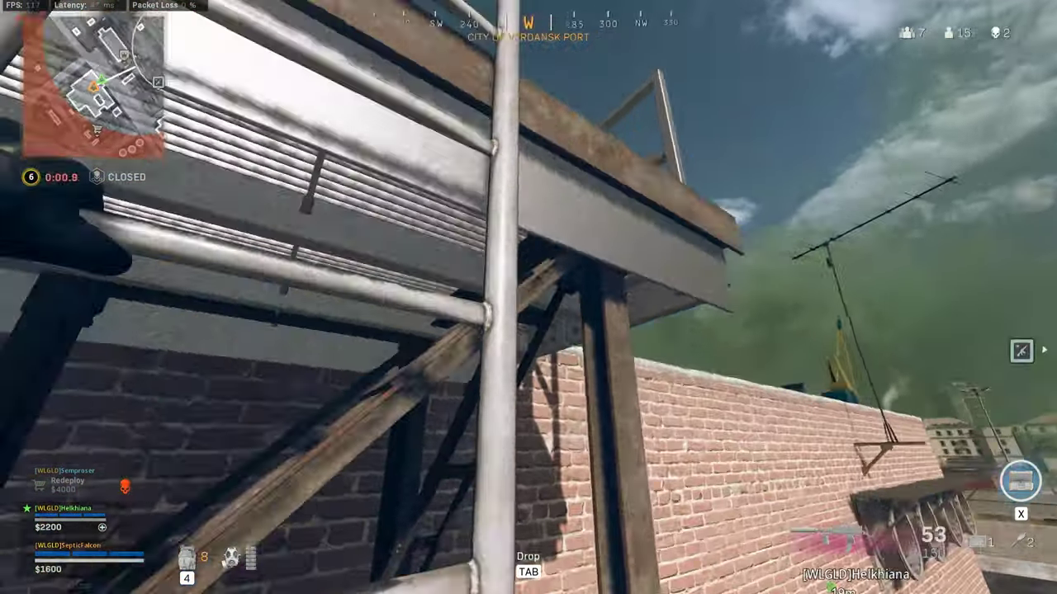
{"action": "key", "text": "w"}
{"action": "key", "text": "w"}
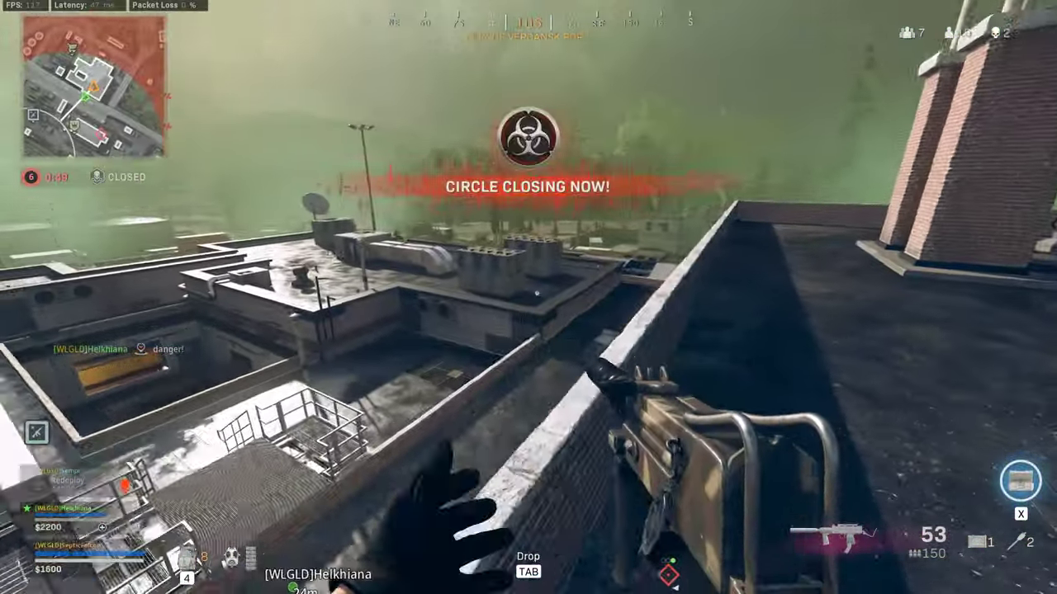
{"action": "key", "text": "q"}
{"action": "key", "text": "q"}
{"action": "right_click", "coordinate": [529, 297]}
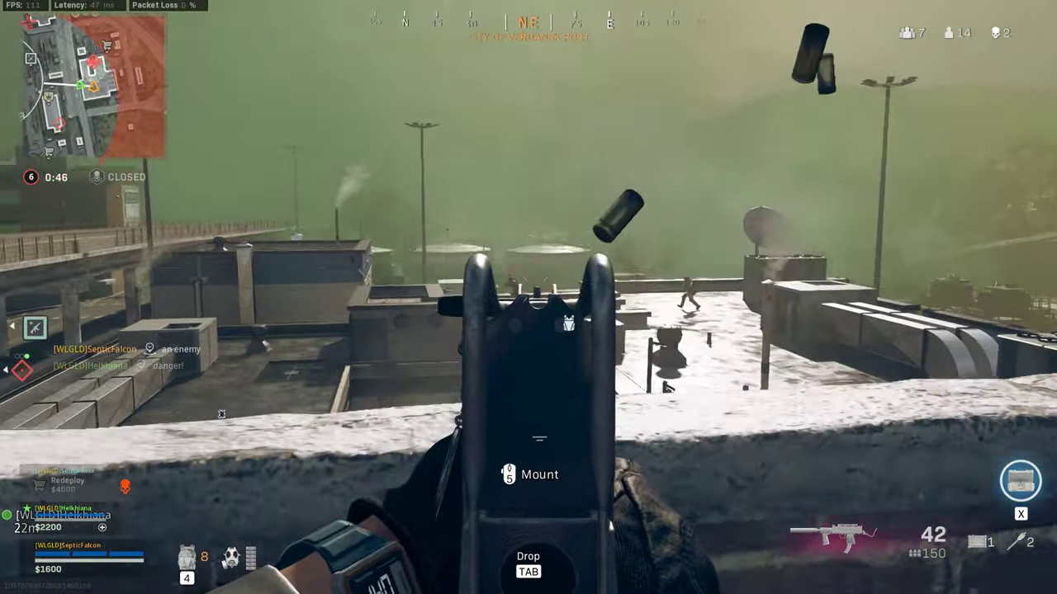
{"action": "left_click", "coordinate": [528, 297]}
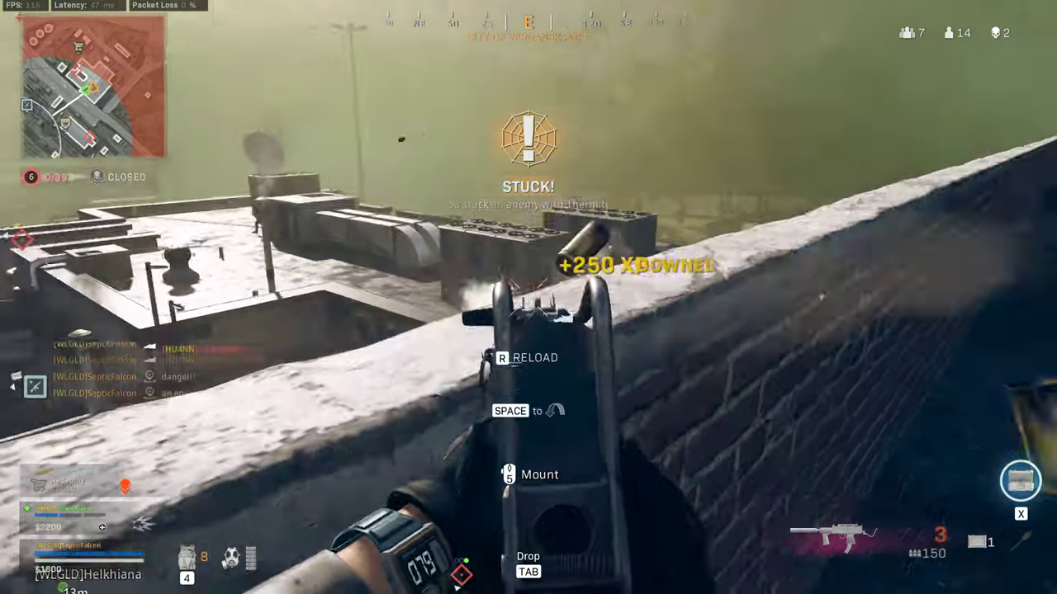
{"action": "key", "text": "shift"}
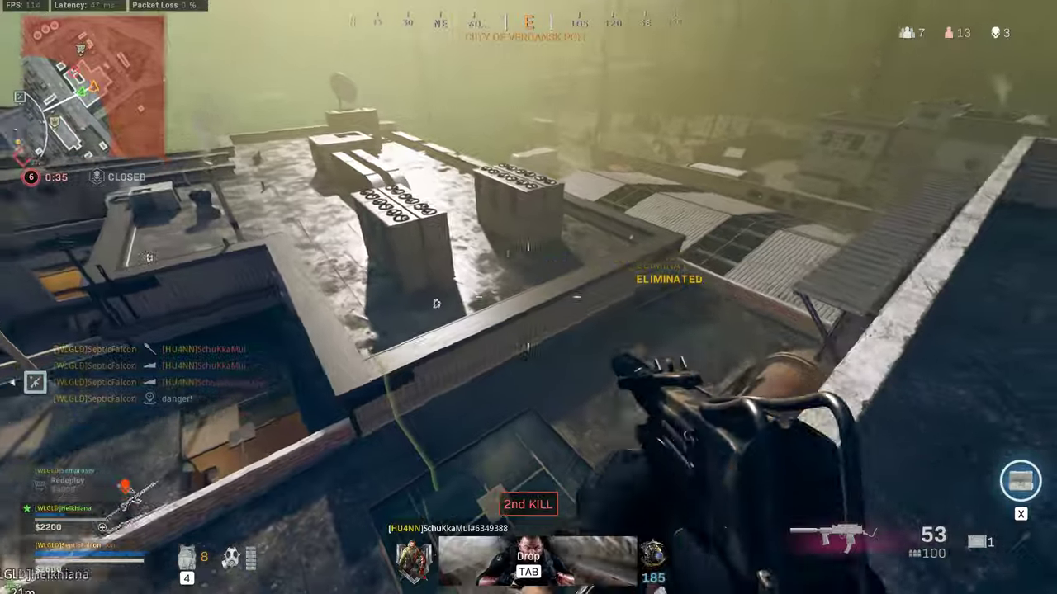
{"action": "key", "text": "w"}
{"action": "key", "text": "t"}
{"action": "key", "text": "w"}
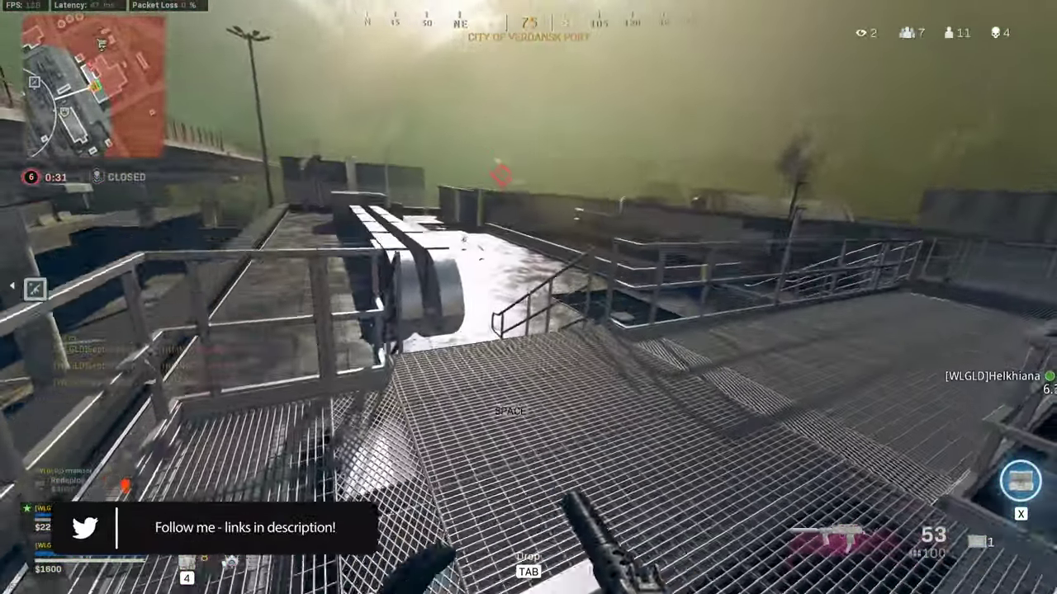
{"action": "key", "text": "w"}
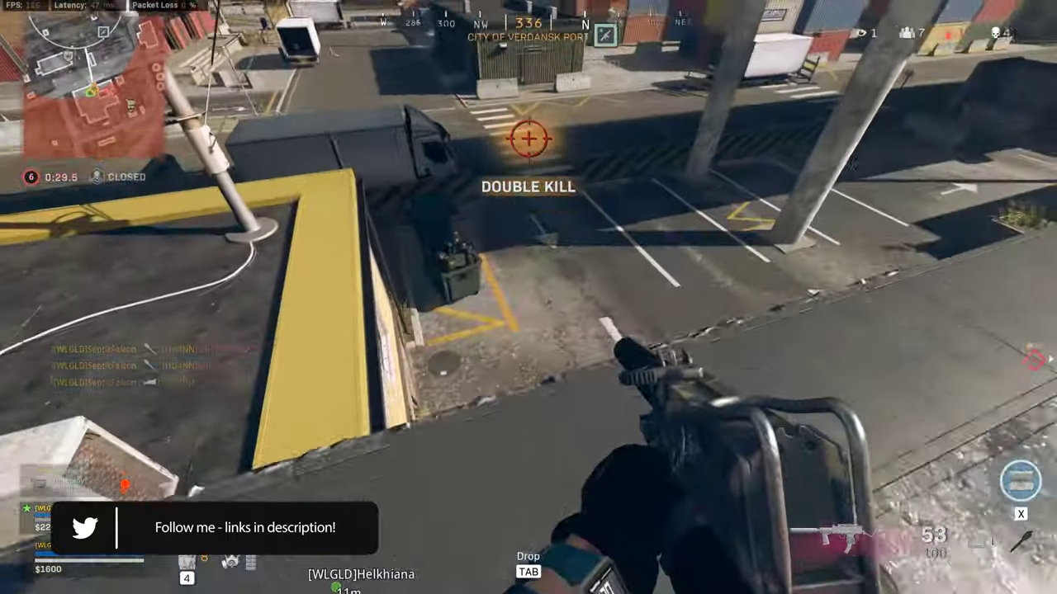
{"action": "key", "text": "w"}
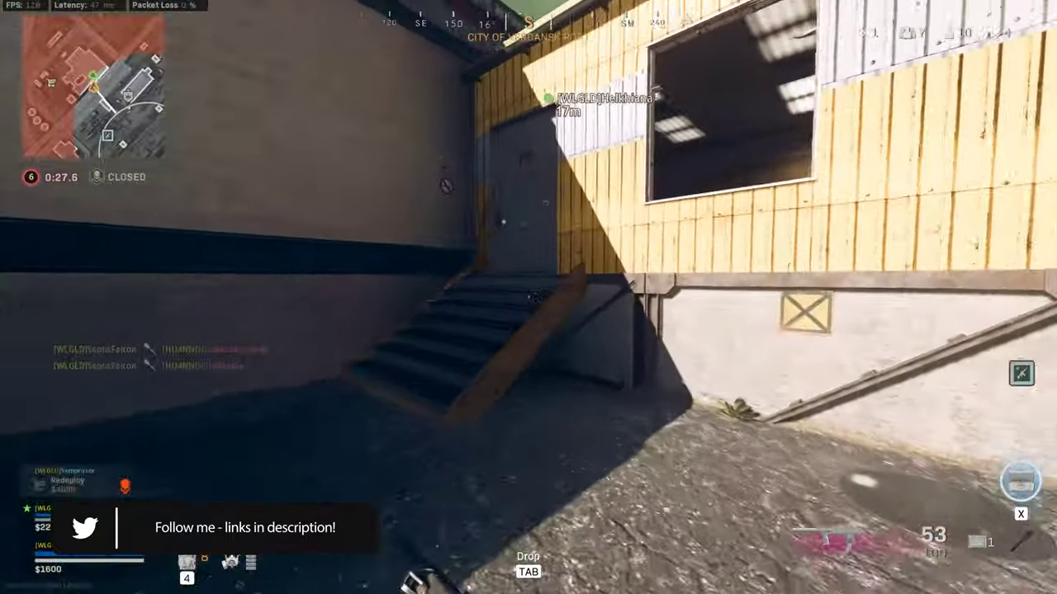
{"action": "key", "text": "w"}
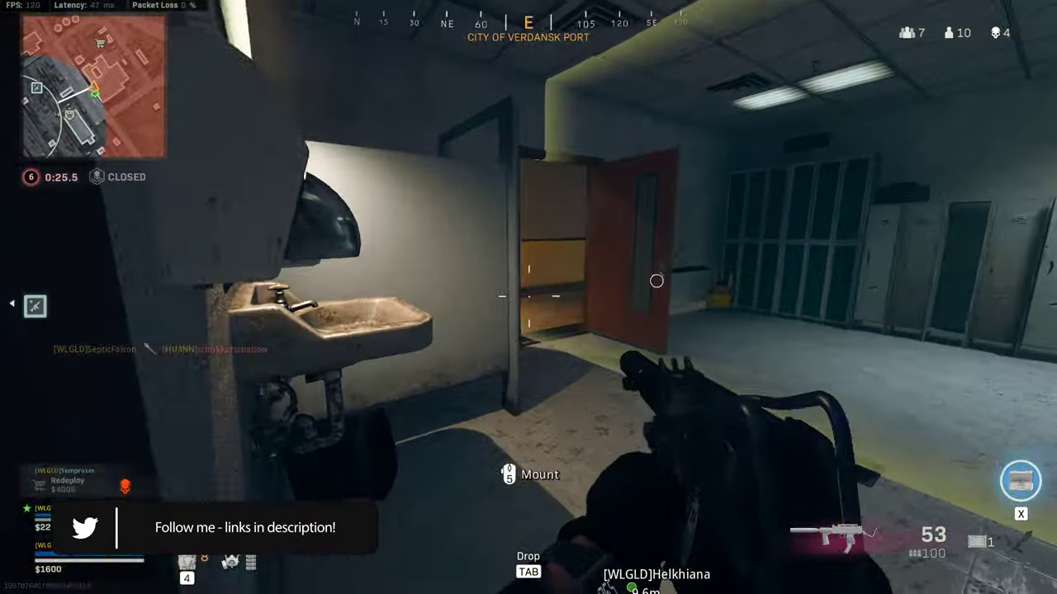
{"action": "key", "text": "w"}
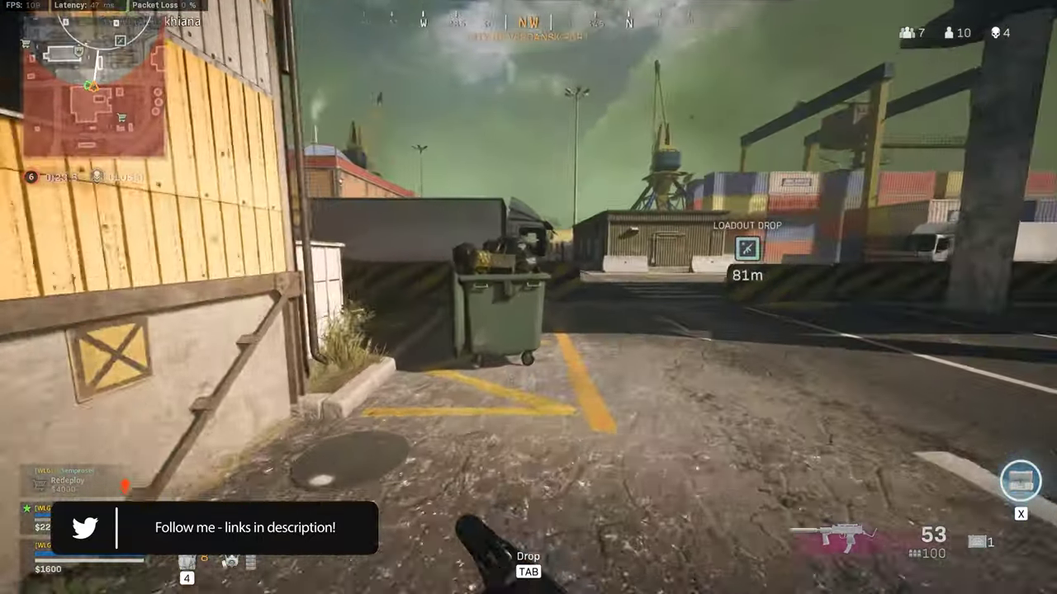
{"action": "key", "text": "w"}
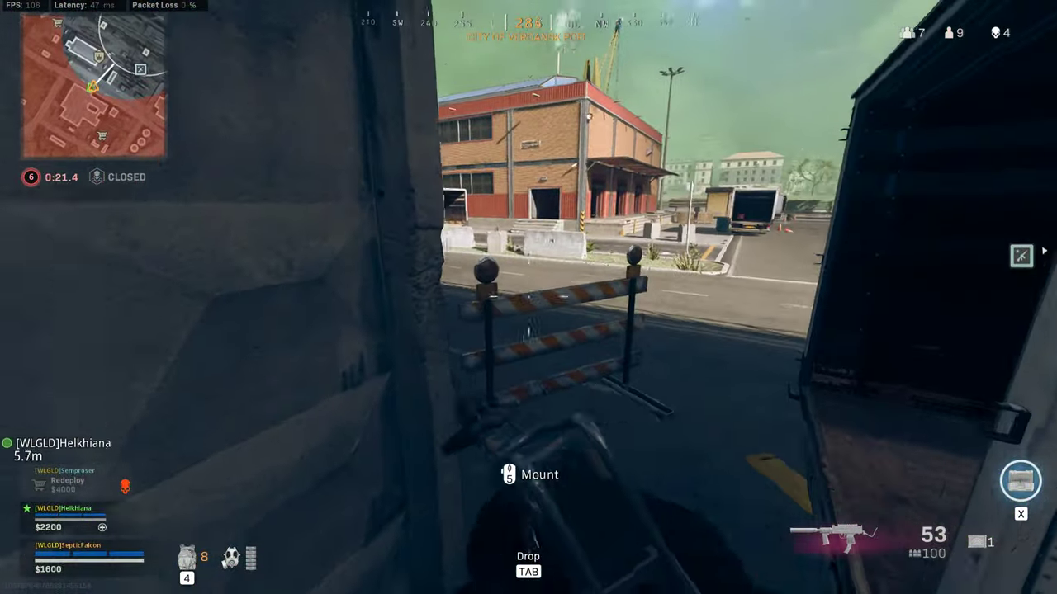